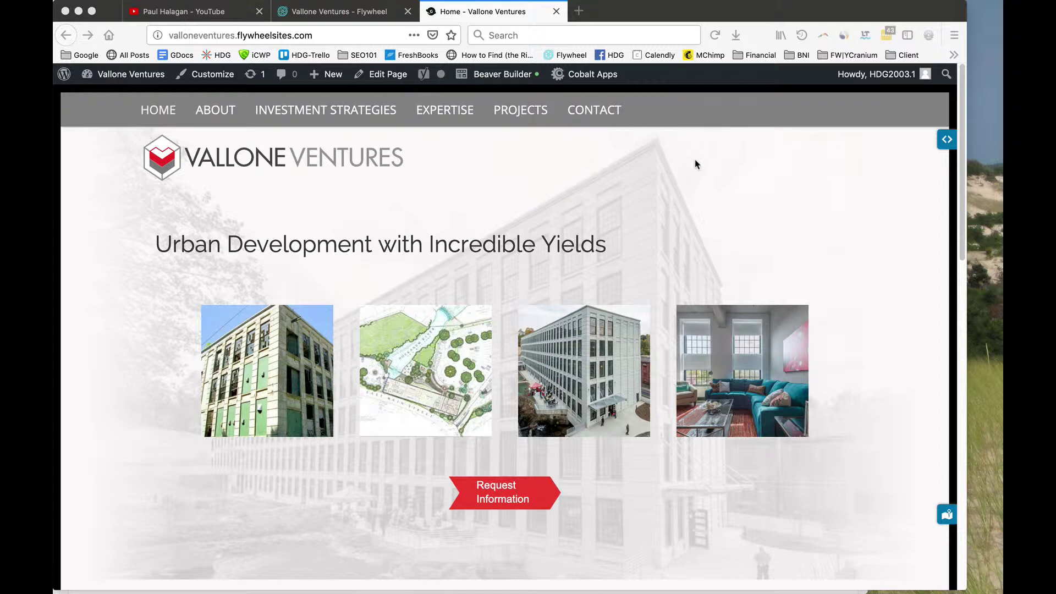
# - Open the Home page in Beaver Builder and bring the introductory paragraph below the Request Information button into view
pyautogui.click(495, 78)
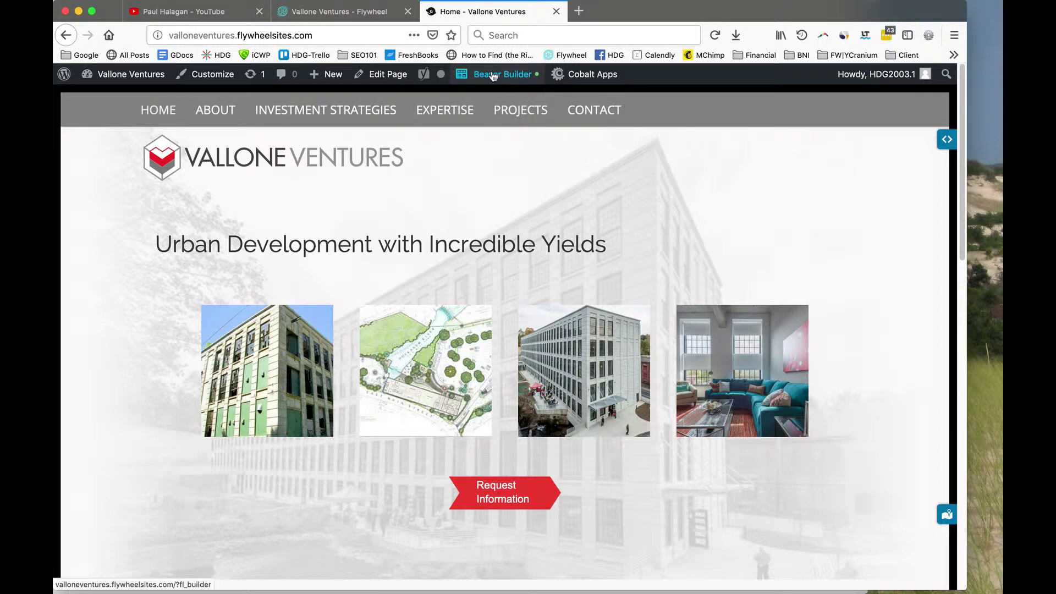
pyautogui.click(494, 76)
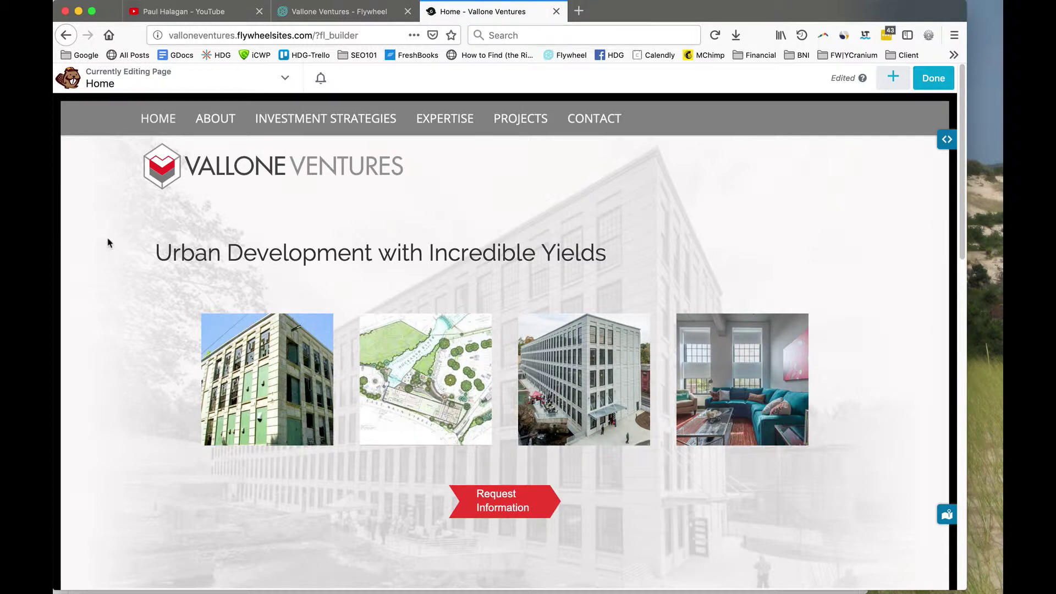
pyautogui.moveTo(206, 253)
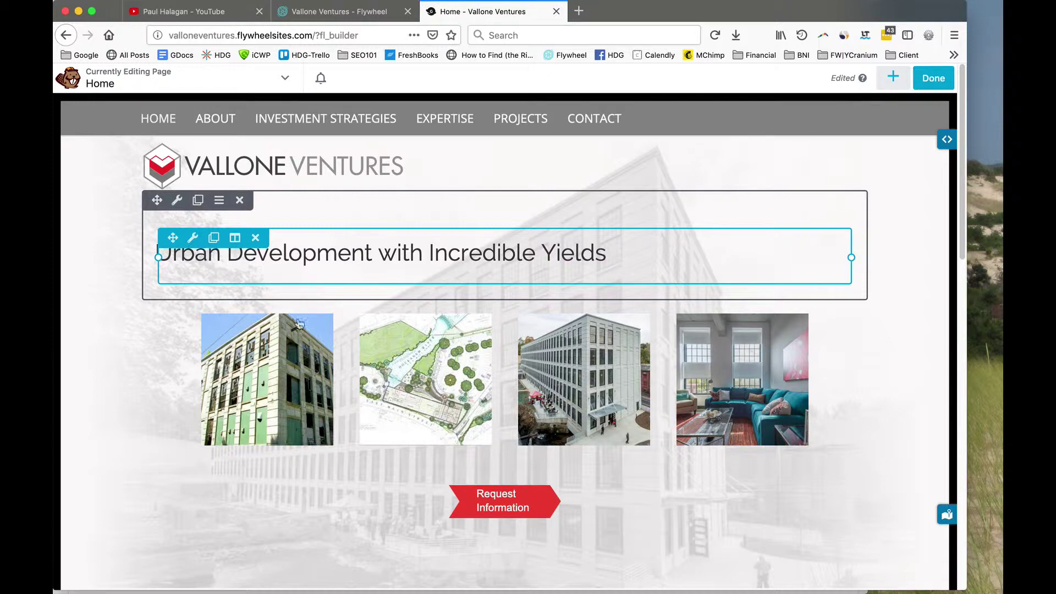
pyautogui.scroll(-5, 307, 325)
pyautogui.scroll(1, 391, 253)
pyautogui.moveTo(347, 405)
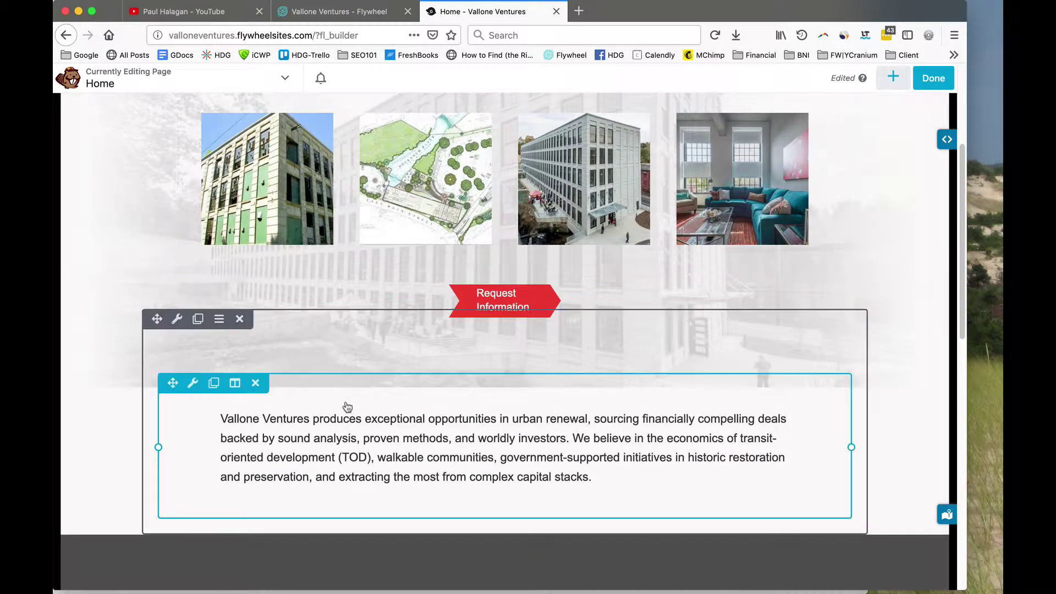
# - Open the introductory paragraph's text editor, widen the editor window to about twice its width, and save the module
pyautogui.click(426, 419)
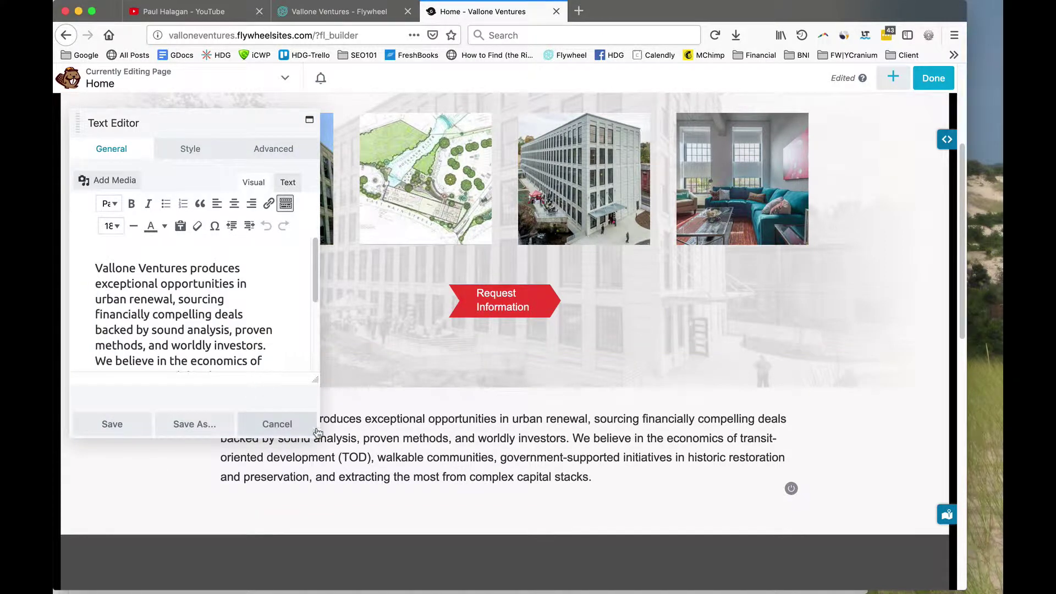
pyautogui.moveTo(317, 436); pyautogui.dragTo(642, 438)
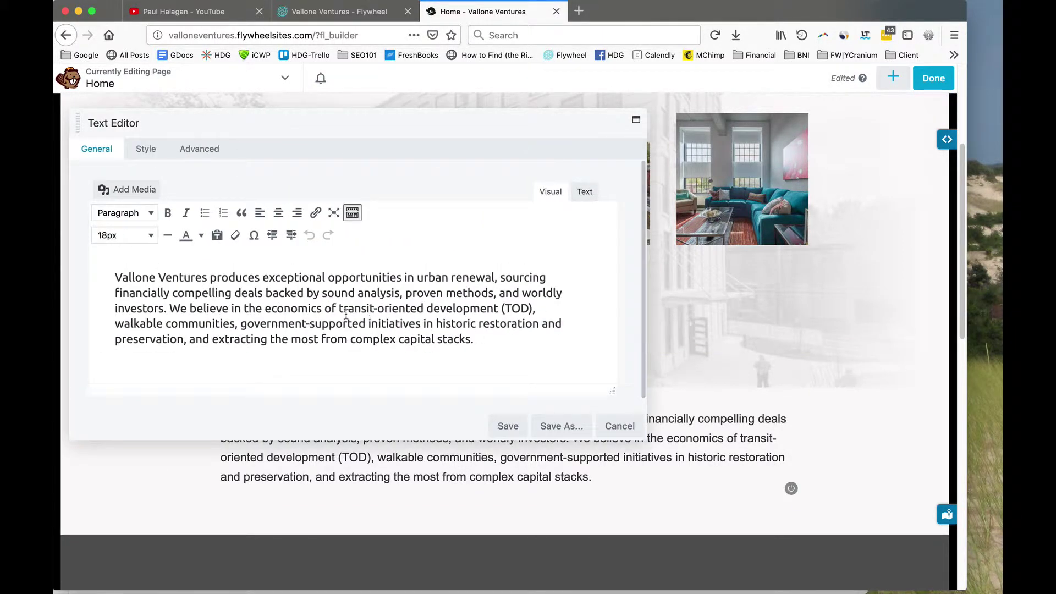
pyautogui.click(508, 427)
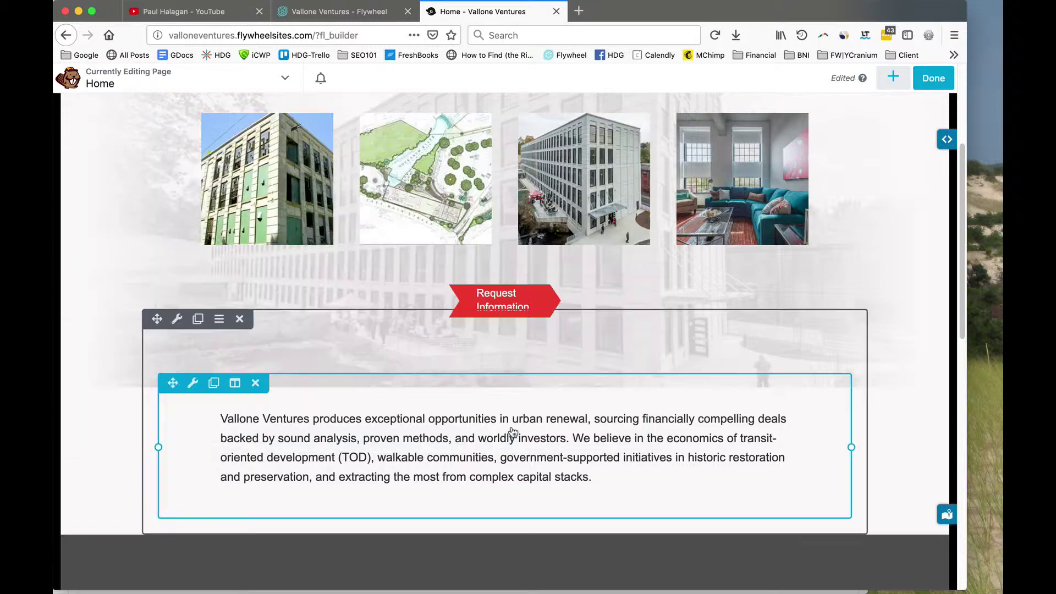
# - Finish editing the Home page and discard its unpublished changes
pyautogui.click(935, 83)
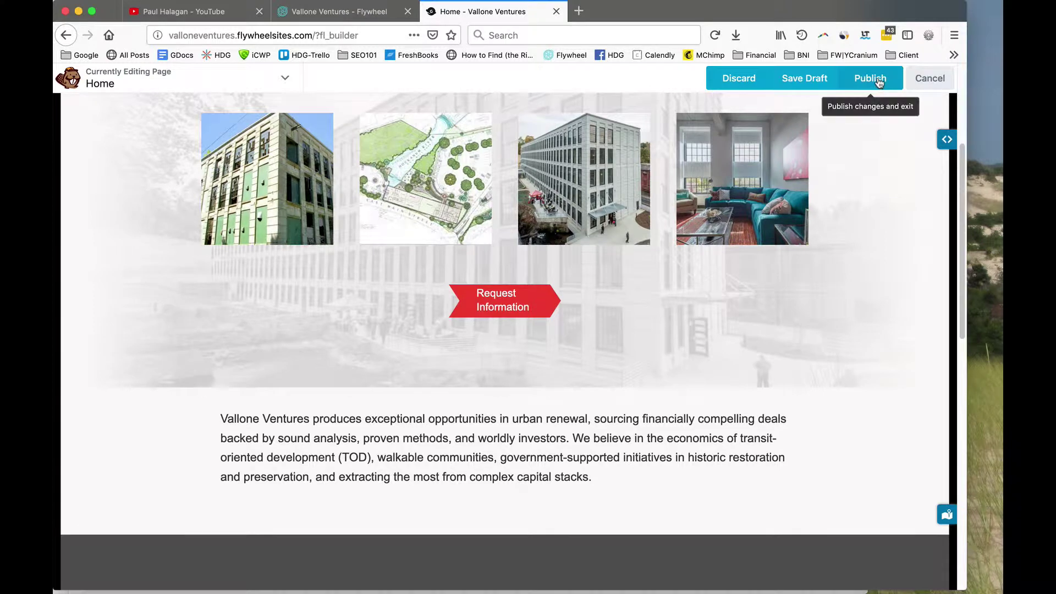
pyautogui.click(735, 79)
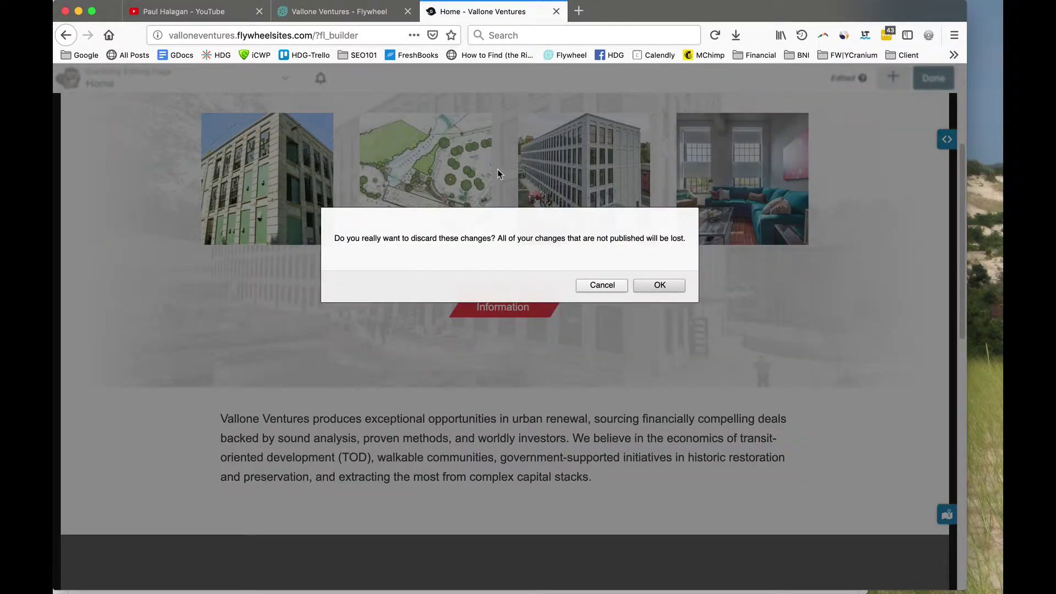
pyautogui.click(659, 285)
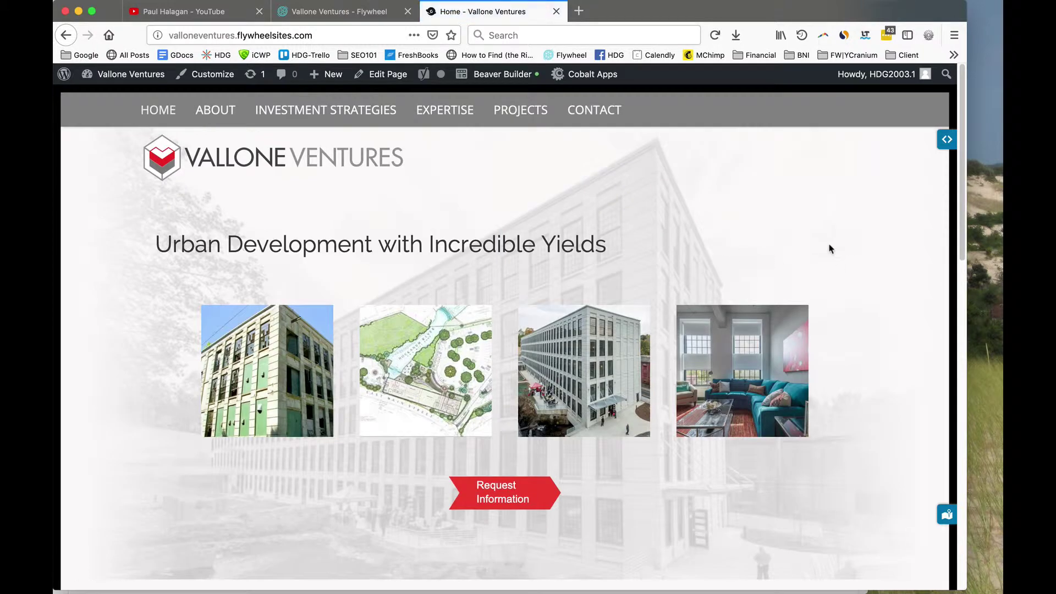
# - Review the live Home page, then reopen it in Beaver Builder at the Investment Strategies section
pyautogui.scroll(-5, 317, 172)
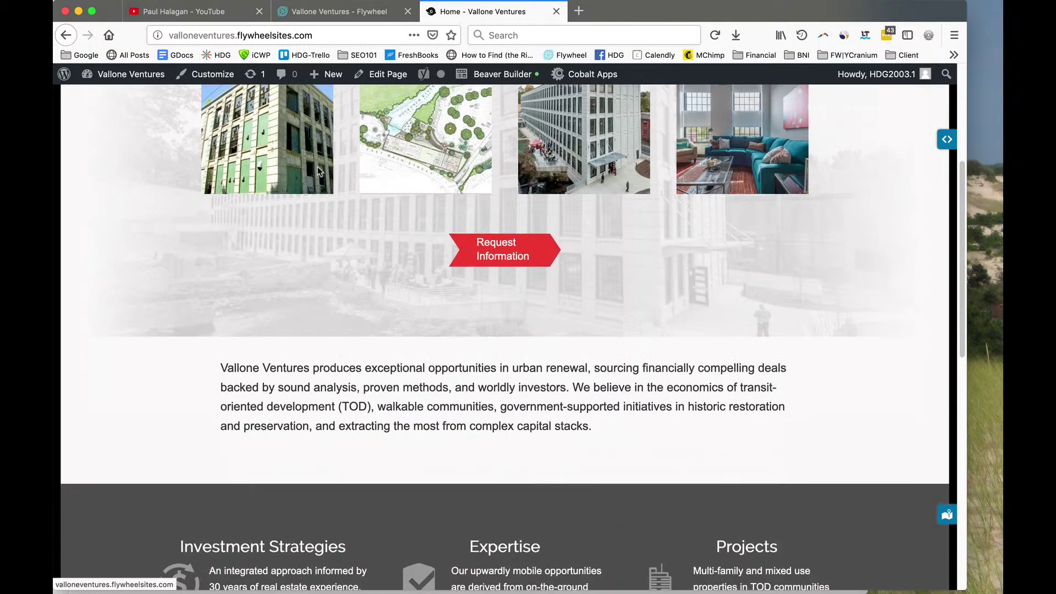
pyautogui.scroll(-3, 318, 171)
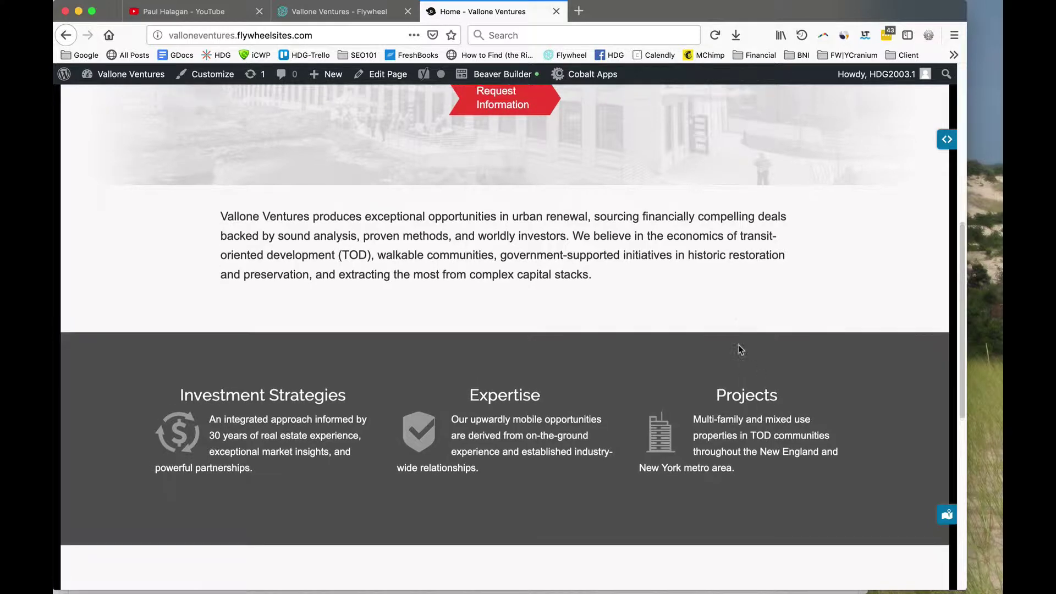
pyautogui.scroll(10, 738, 349)
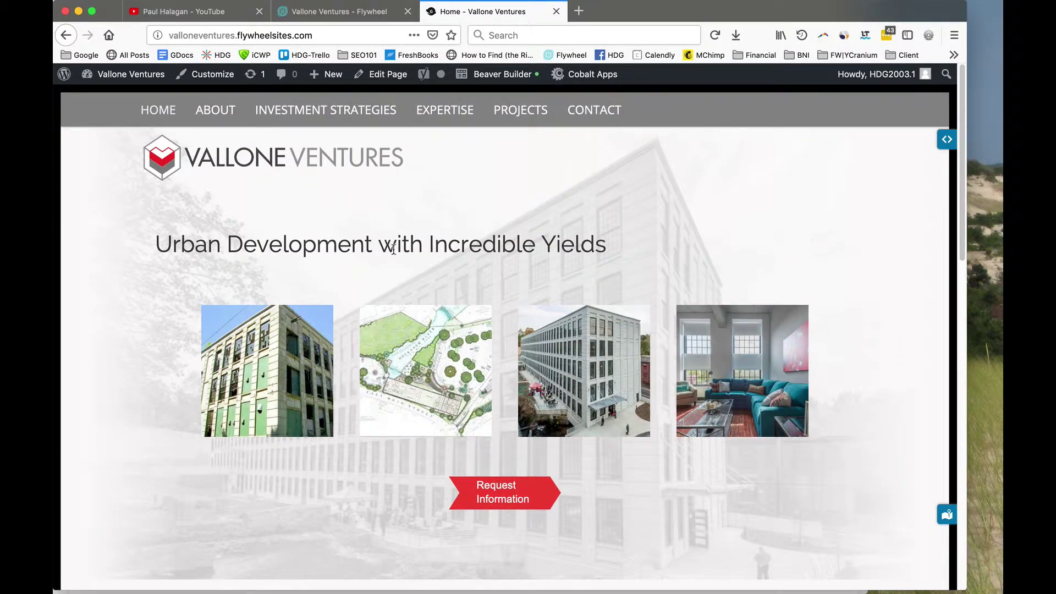
pyautogui.scroll(-3, 387, 173)
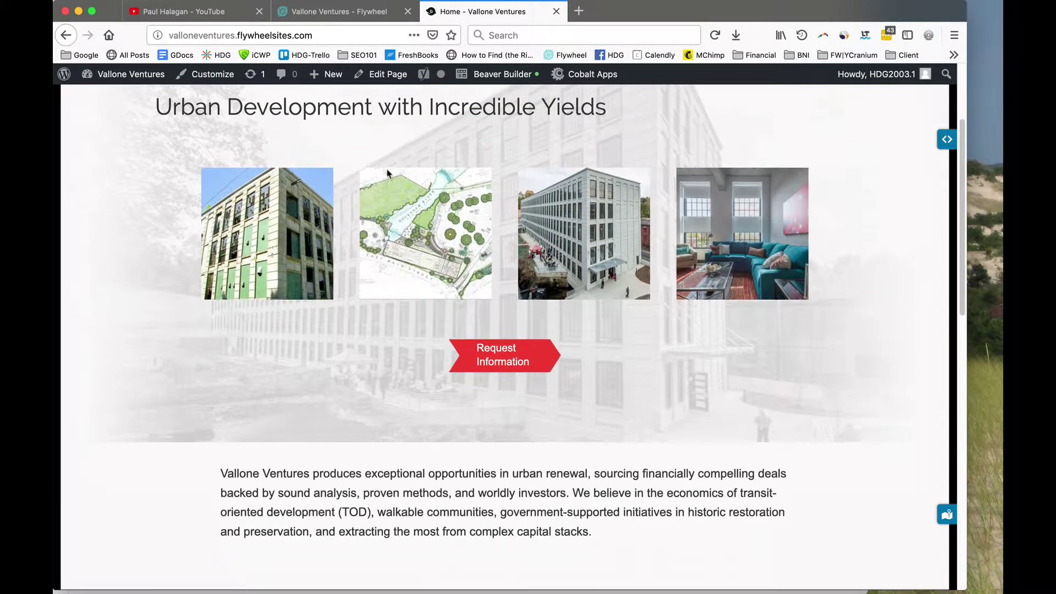
pyautogui.click(502, 77)
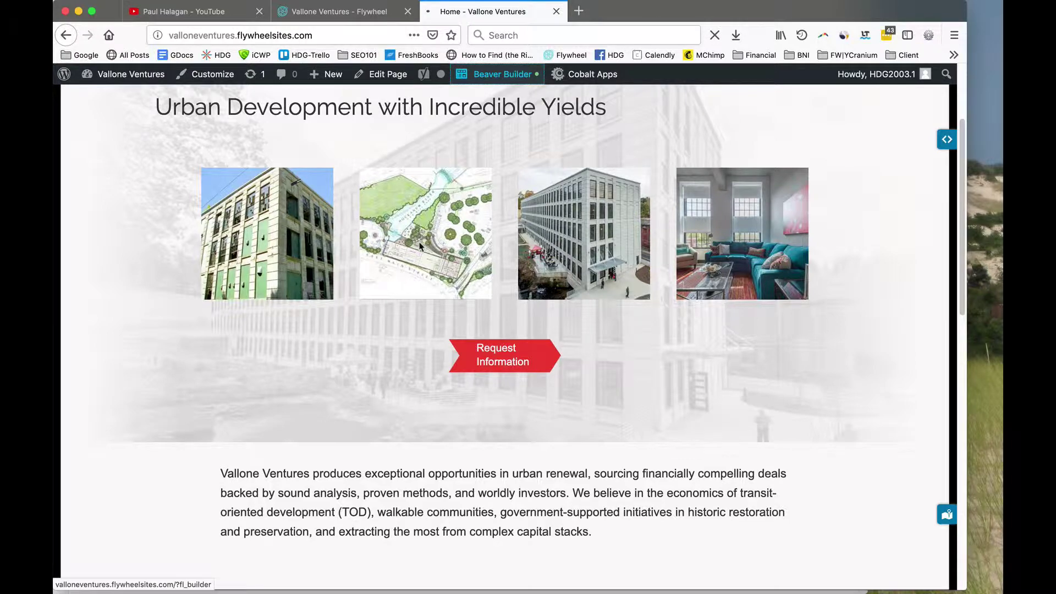
pyautogui.scroll(-8, 521, 266)
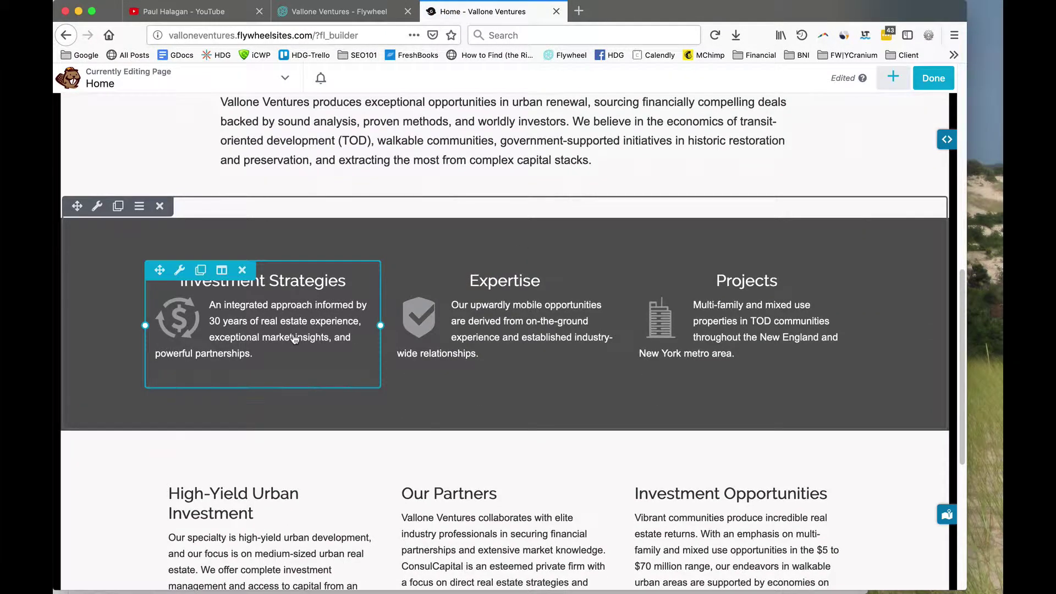
# - Open the Investment Strategies text module, highlight its description paragraph, and save the module with its wording as is
pyautogui.click(295, 338)
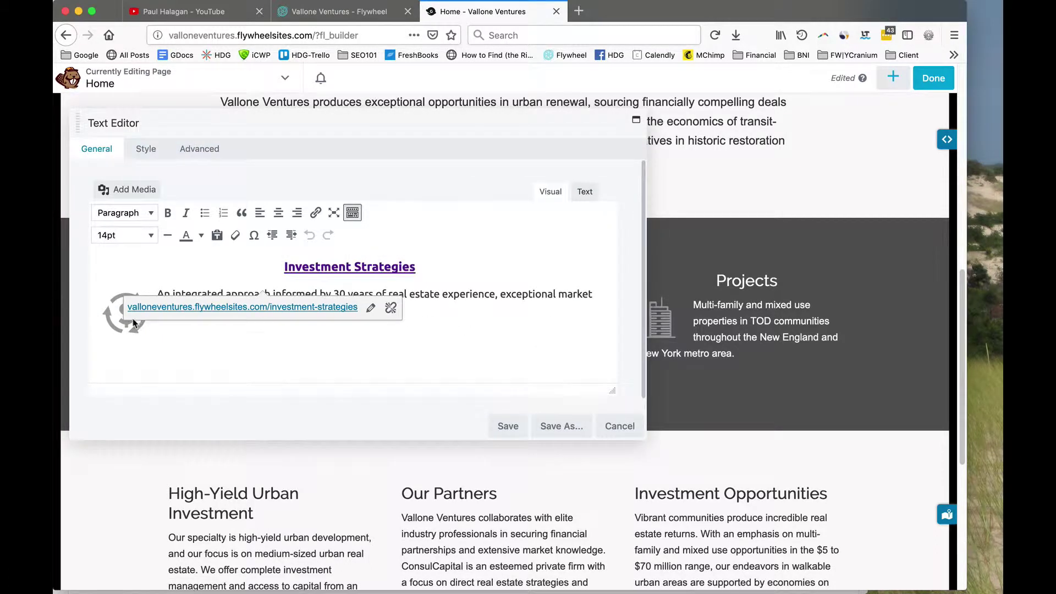
pyautogui.click(372, 371)
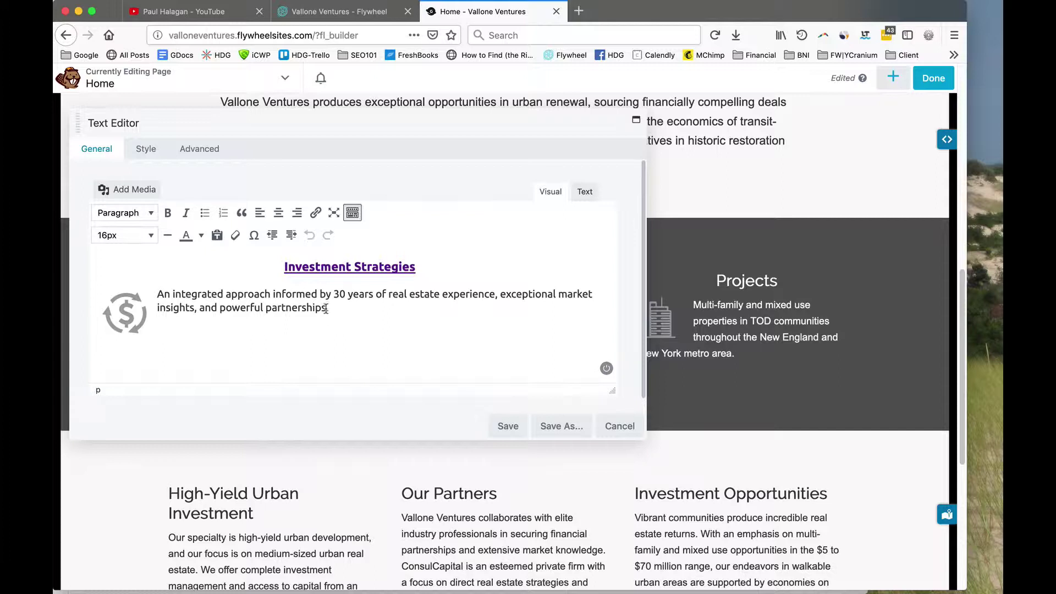
pyautogui.moveTo(327, 309); pyautogui.dragTo(166, 287)
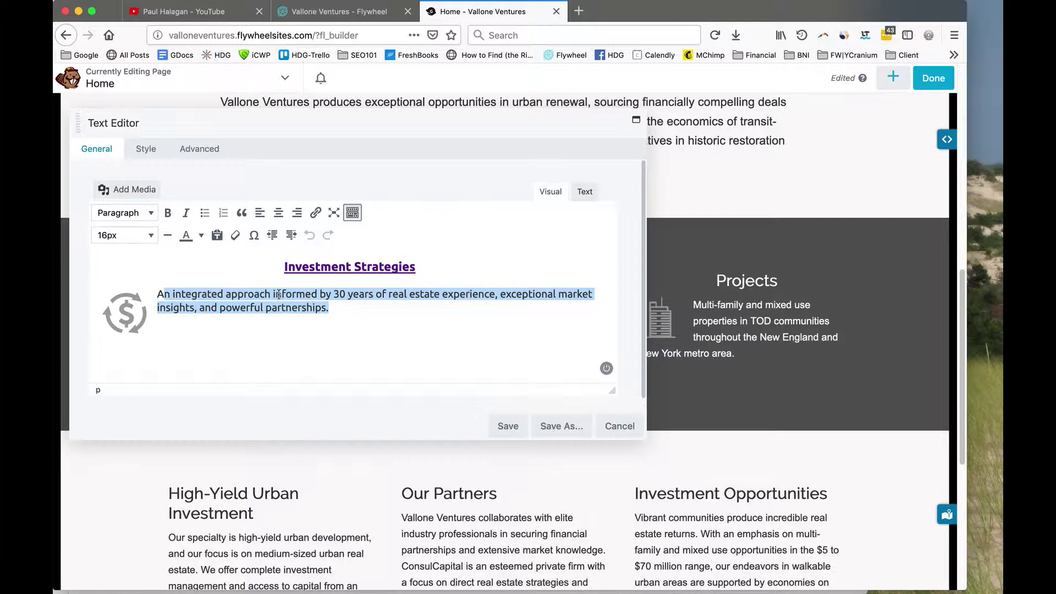
pyautogui.click(325, 302)
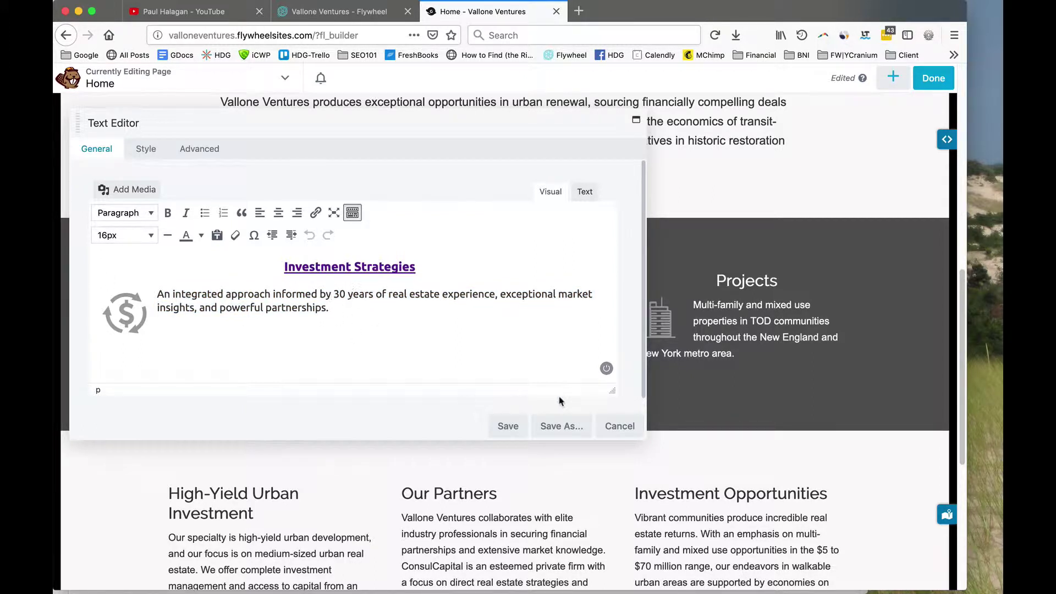
pyautogui.click(505, 428)
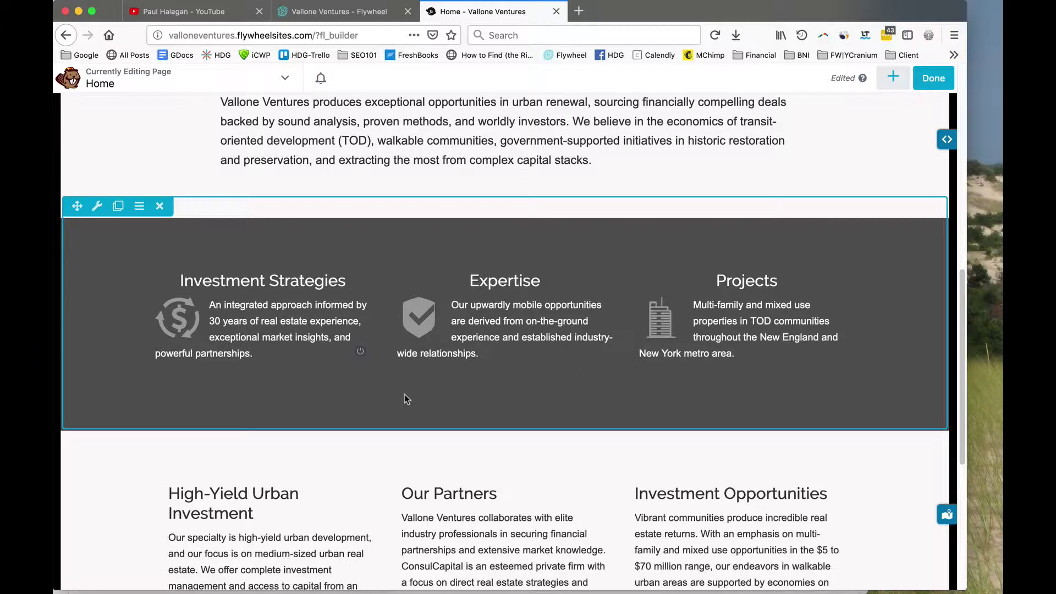
# - Leave the Home page's editing mode, discarding all unpublished changes
pyautogui.click(929, 80)
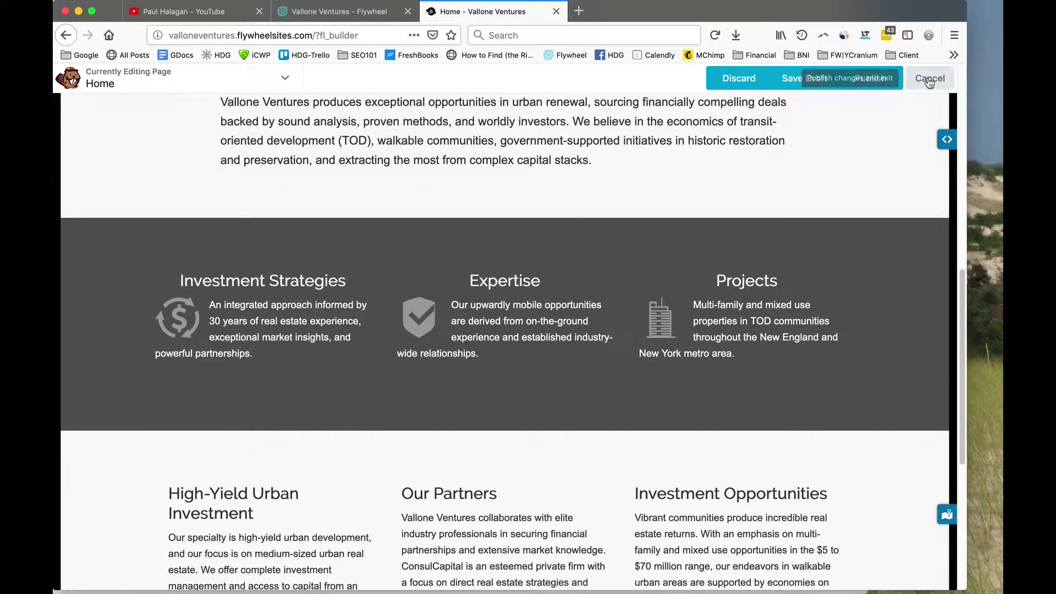
pyautogui.click(718, 79)
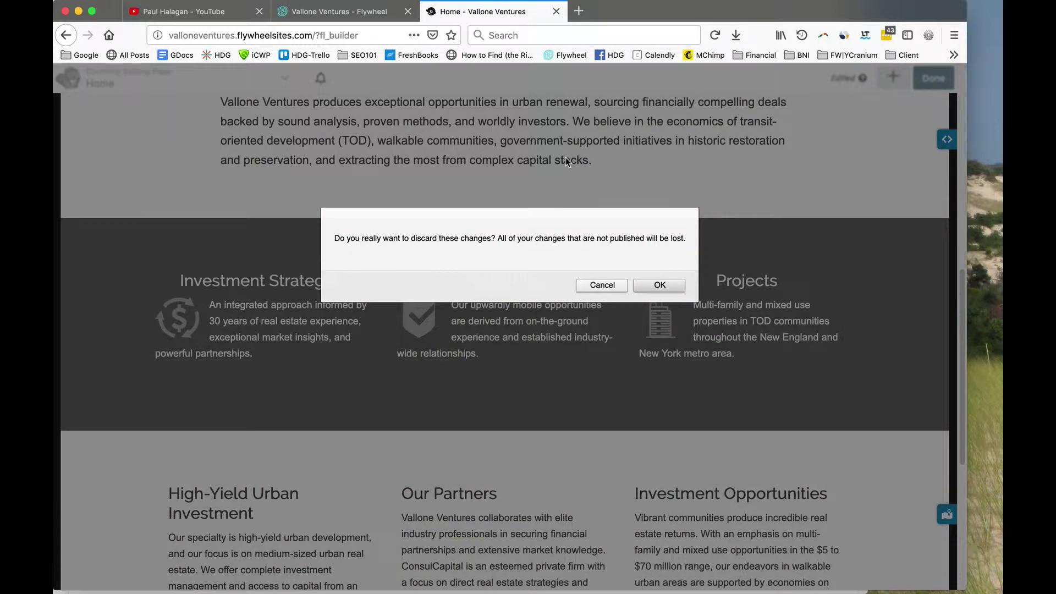
pyautogui.click(645, 281)
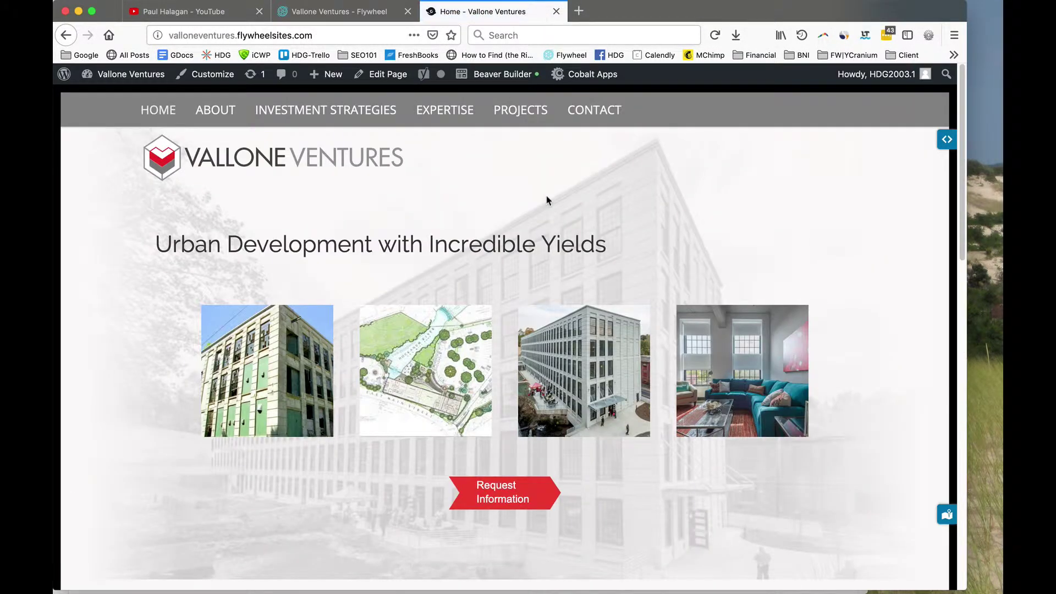
# - Go to the site's About page, review its content, and open it for editing in Beaver Builder
pyautogui.click(220, 114)
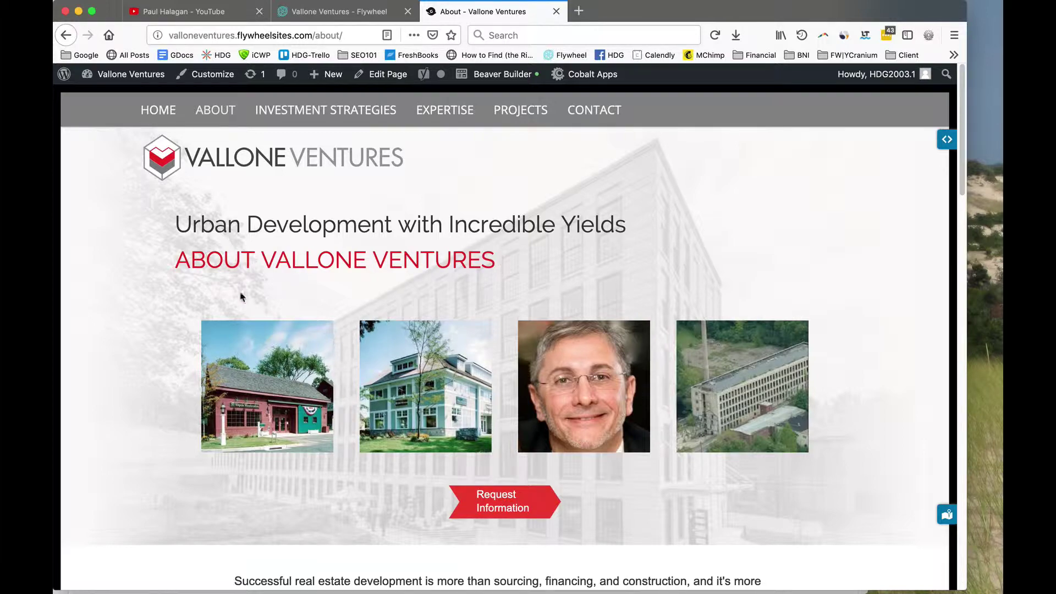
pyautogui.scroll(-6, 484, 404)
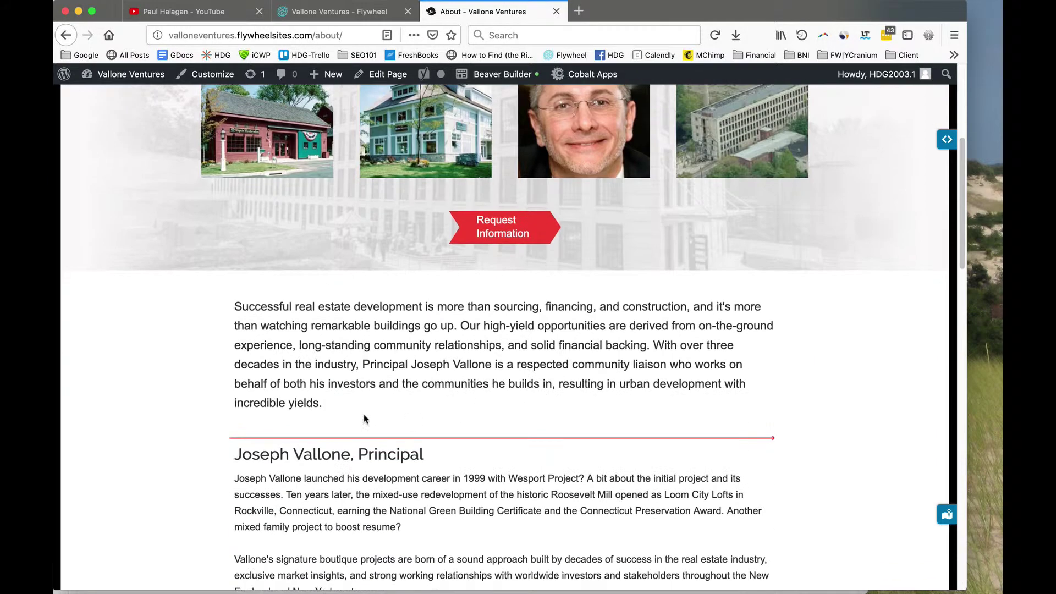
pyautogui.scroll(-3, 450, 510)
pyautogui.scroll(9, 440, 385)
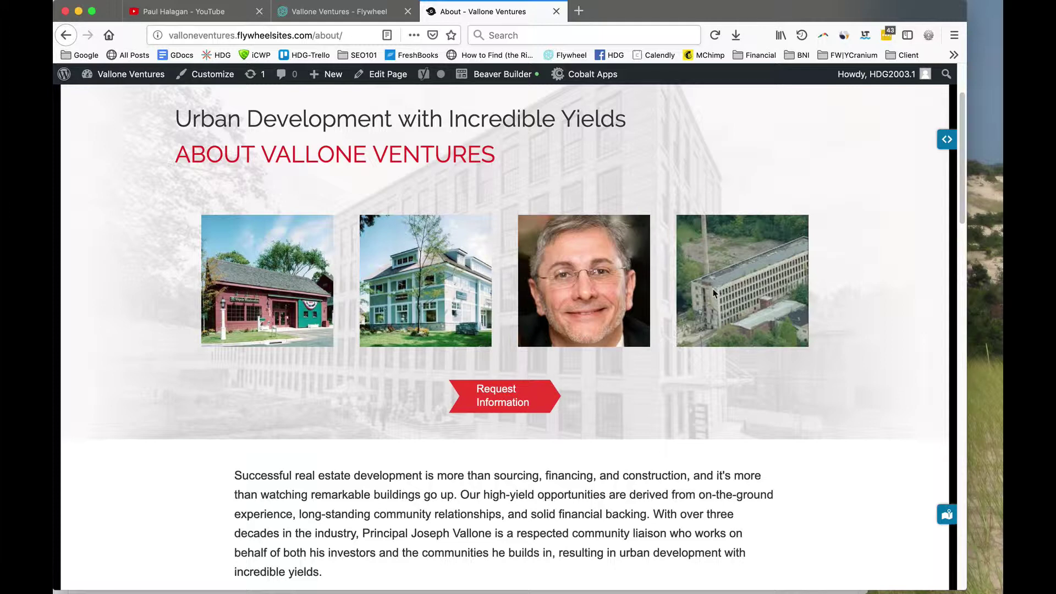
pyautogui.scroll(-5, 703, 299)
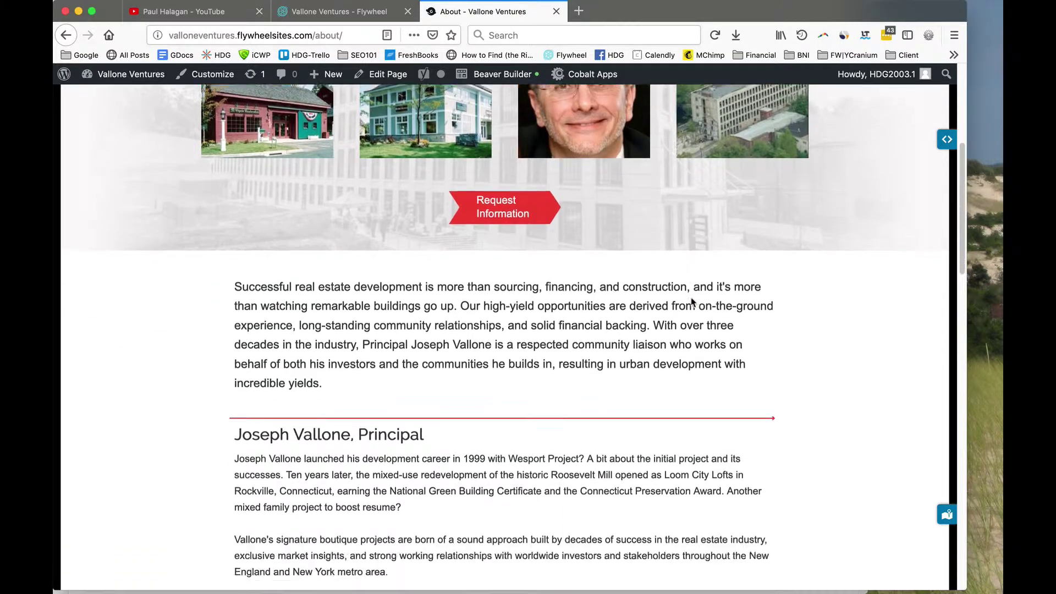
pyautogui.click(477, 81)
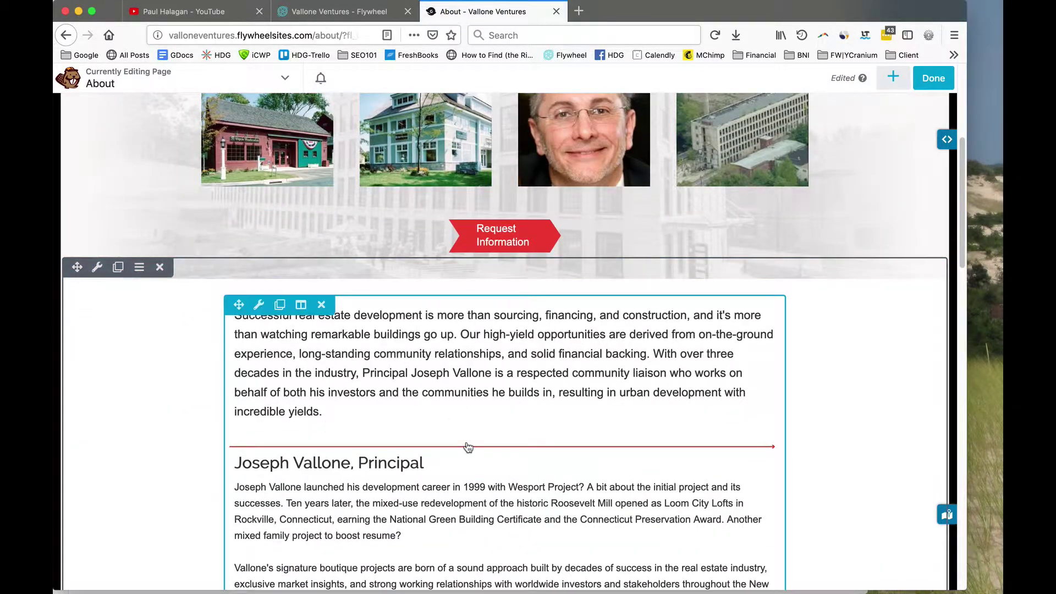
# - Look through the About page's content, open its main text module, and highlight the heading that names the company's principal
pyautogui.scroll(-9, 466, 446)
pyautogui.scroll(-9, 468, 446)
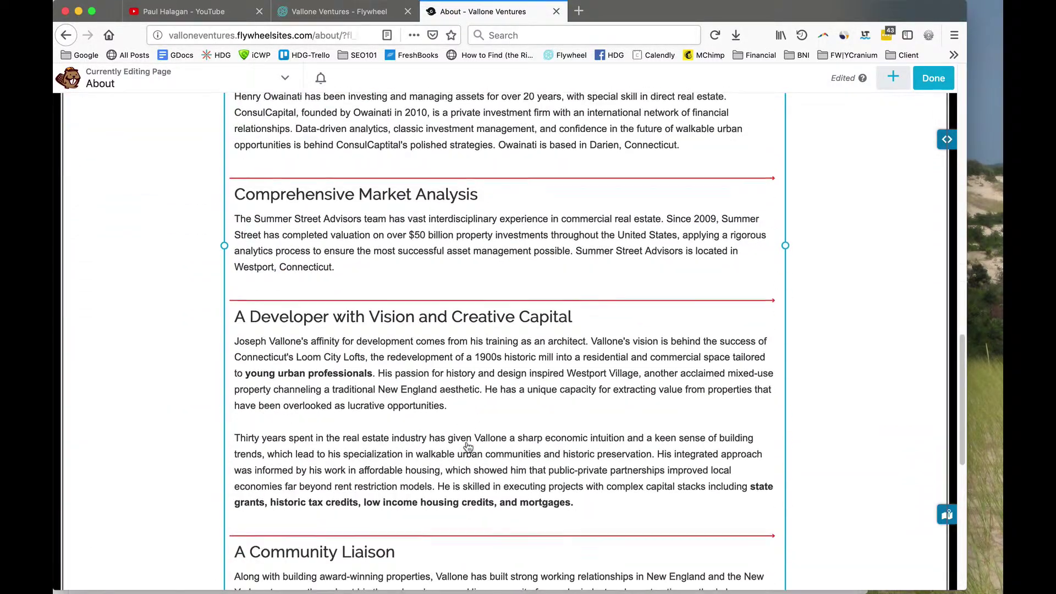
pyautogui.scroll(20, 468, 446)
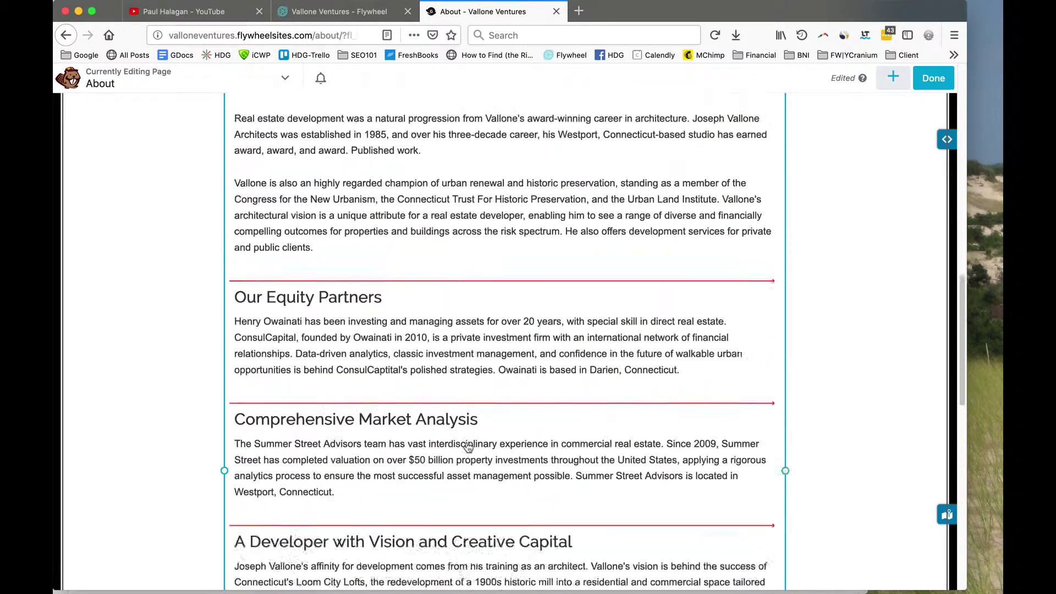
pyautogui.click(417, 251)
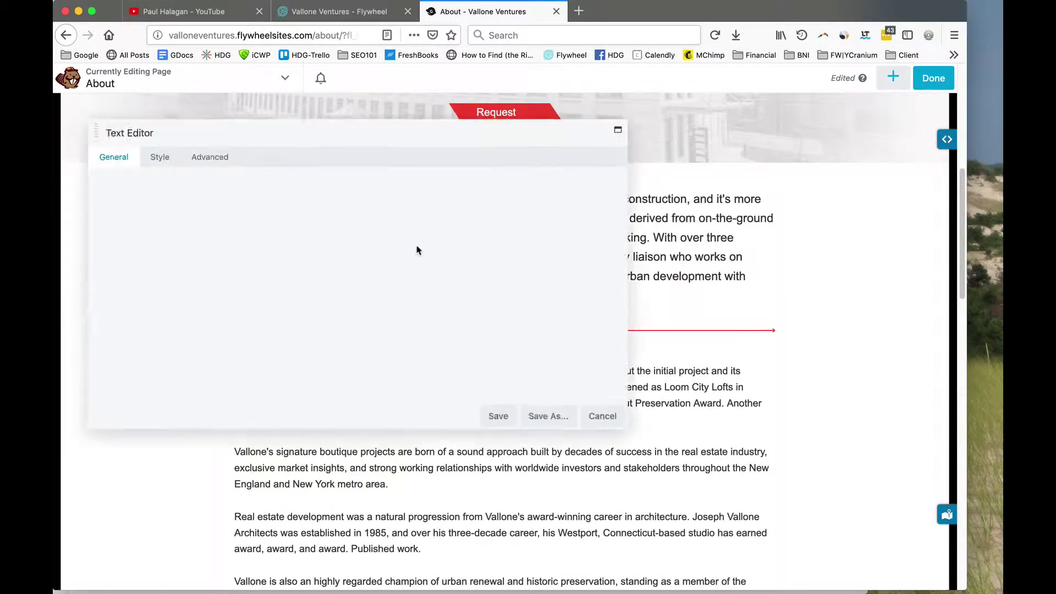
pyautogui.scroll(-3, 216, 311)
pyautogui.scroll(4, 217, 308)
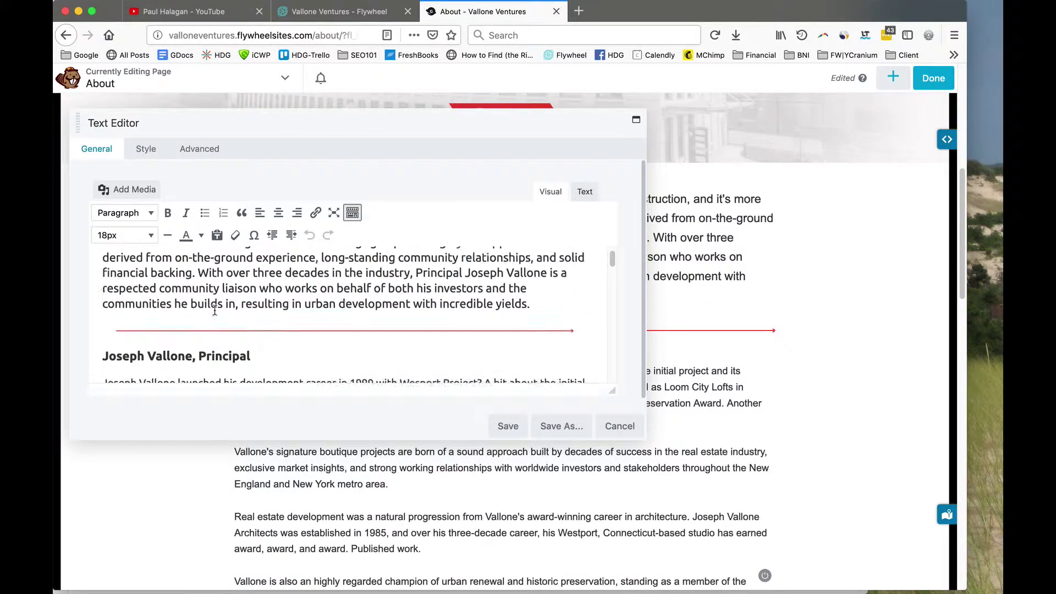
pyautogui.scroll(-1, 231, 286)
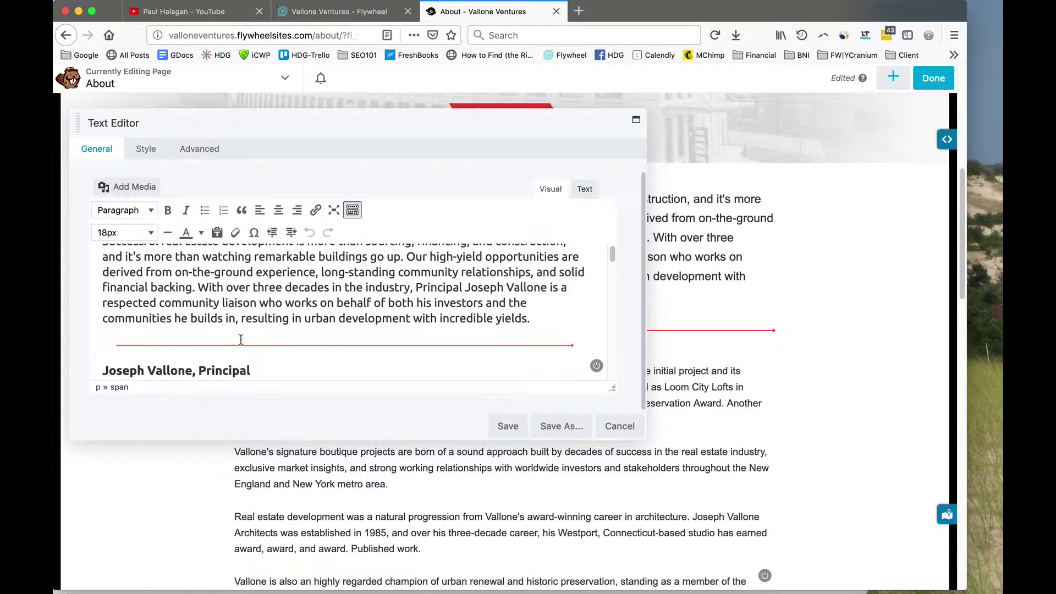
pyautogui.moveTo(253, 370); pyautogui.dragTo(120, 352)
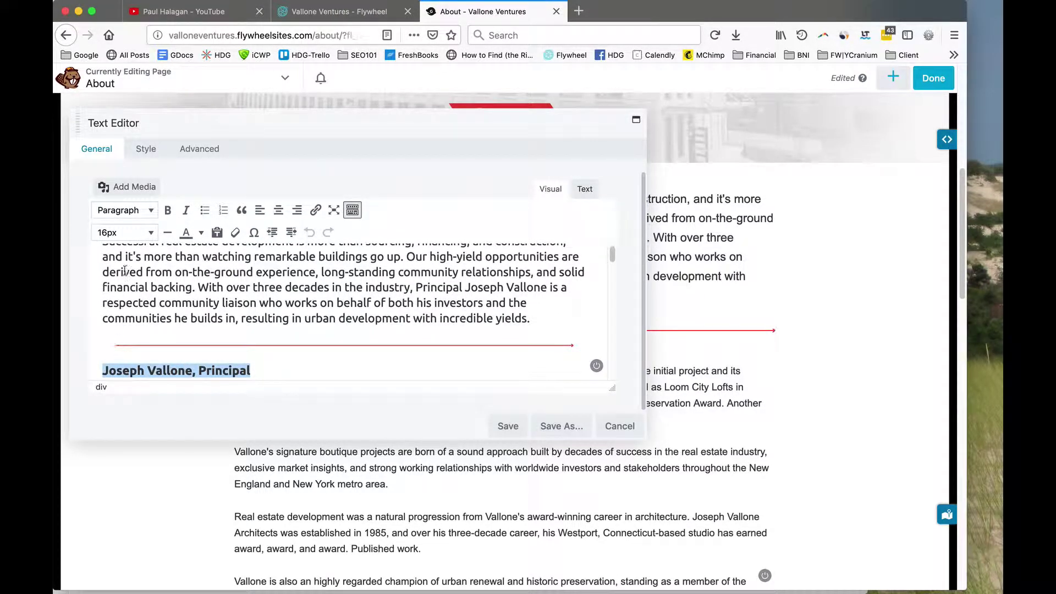
pyautogui.scroll(-3, 199, 253)
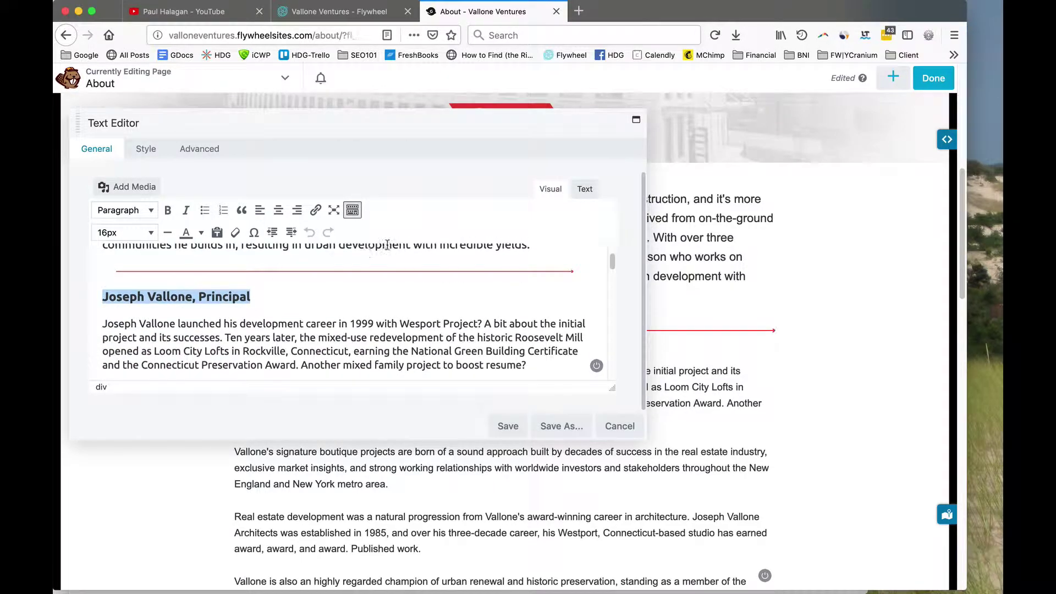
# - Check the text module's HTML source, return to the visual view, and select the principal's Heading 3 line
pyautogui.click(585, 190)
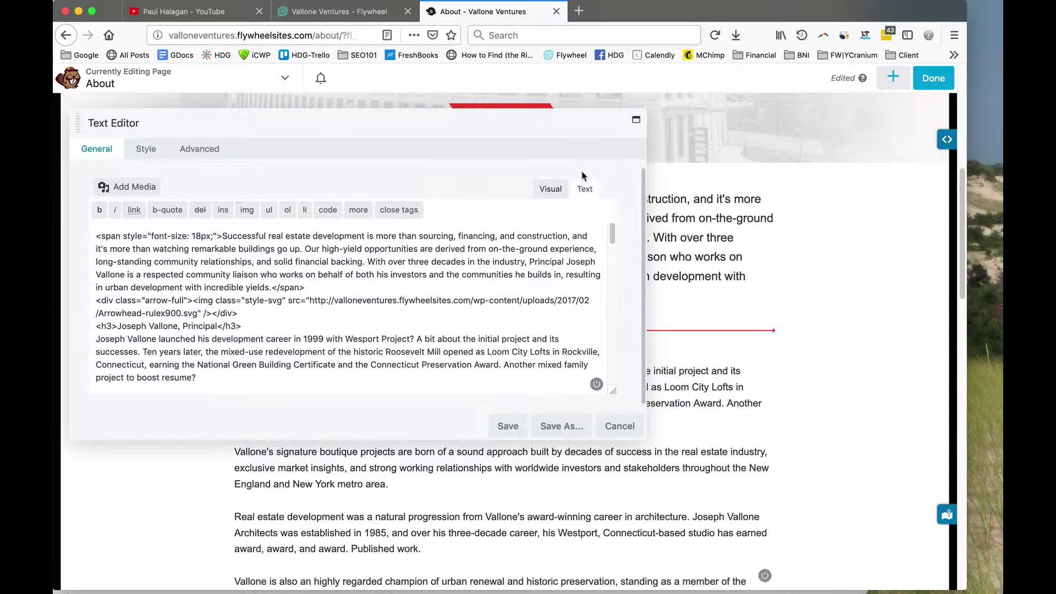
pyautogui.click(559, 189)
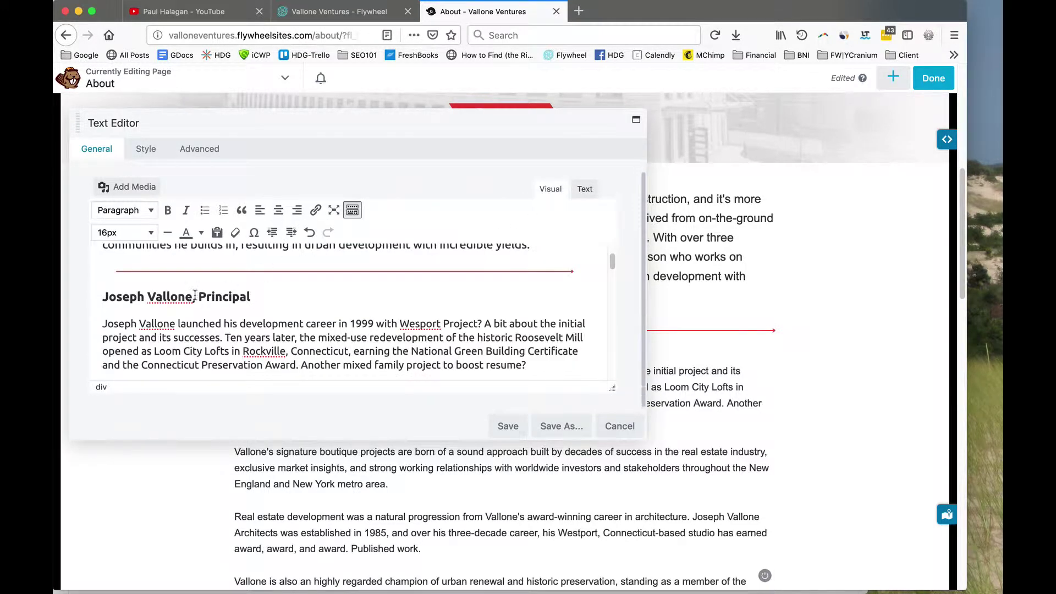
pyautogui.click(245, 297)
pyautogui.moveTo(251, 297); pyautogui.dragTo(111, 297)
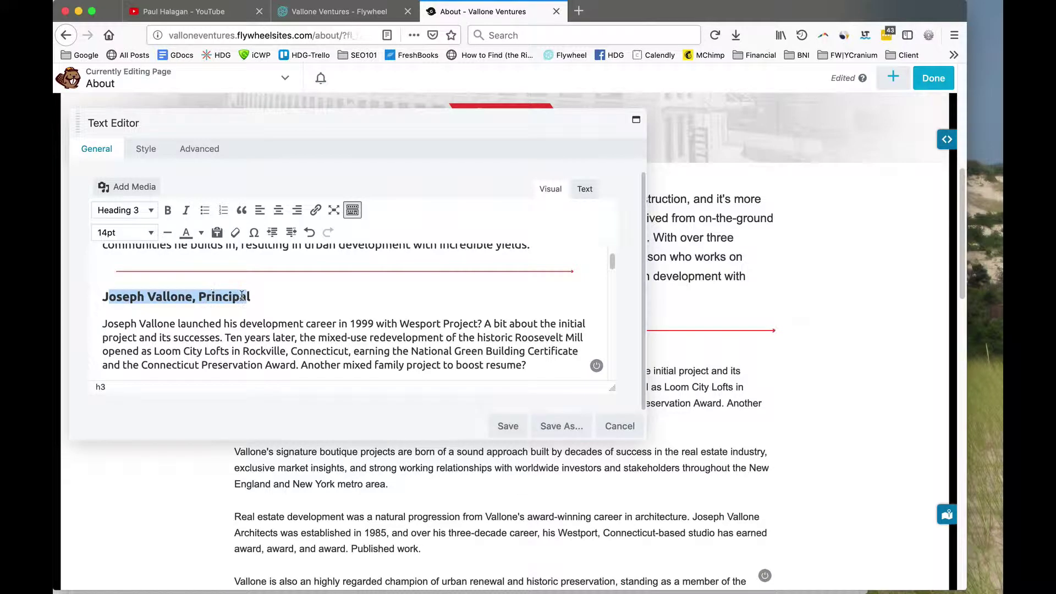
# - Review the module's text around the Our Equity Partners section and save the module with its wording as is
pyautogui.scroll(-10, 253, 330)
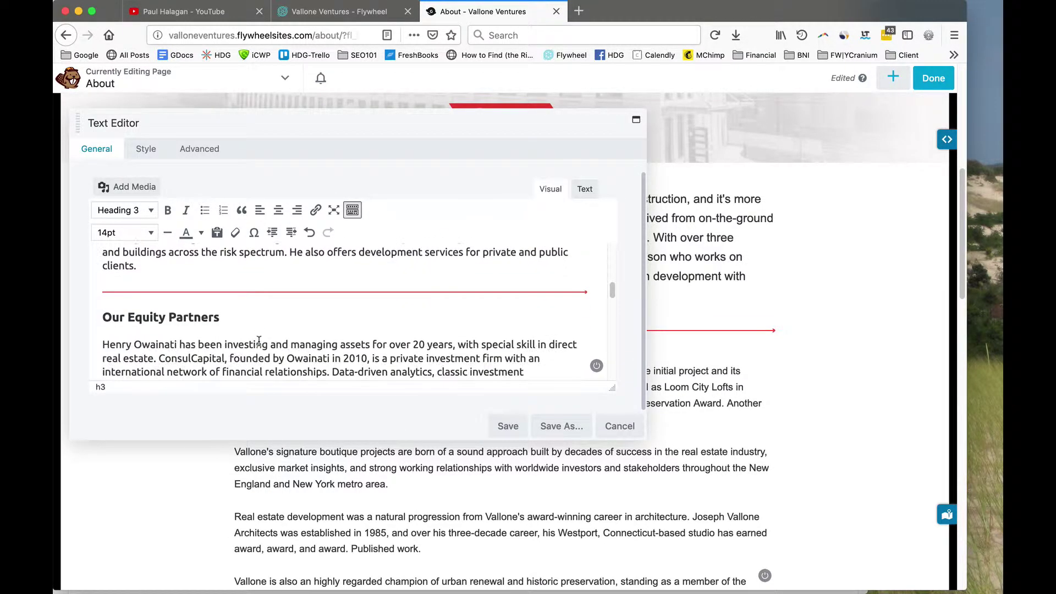
pyautogui.scroll(-2, 259, 341)
pyautogui.scroll(2, 258, 341)
pyautogui.click(508, 428)
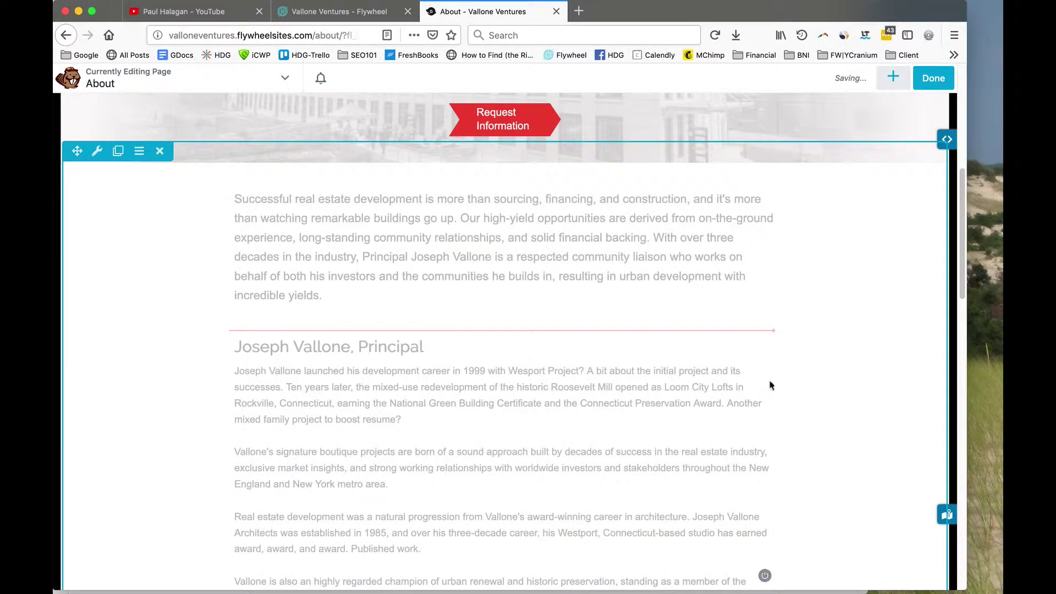
# - Leave the About page's editing mode, discarding all unpublished changes
pyautogui.scroll(5, 763, 361)
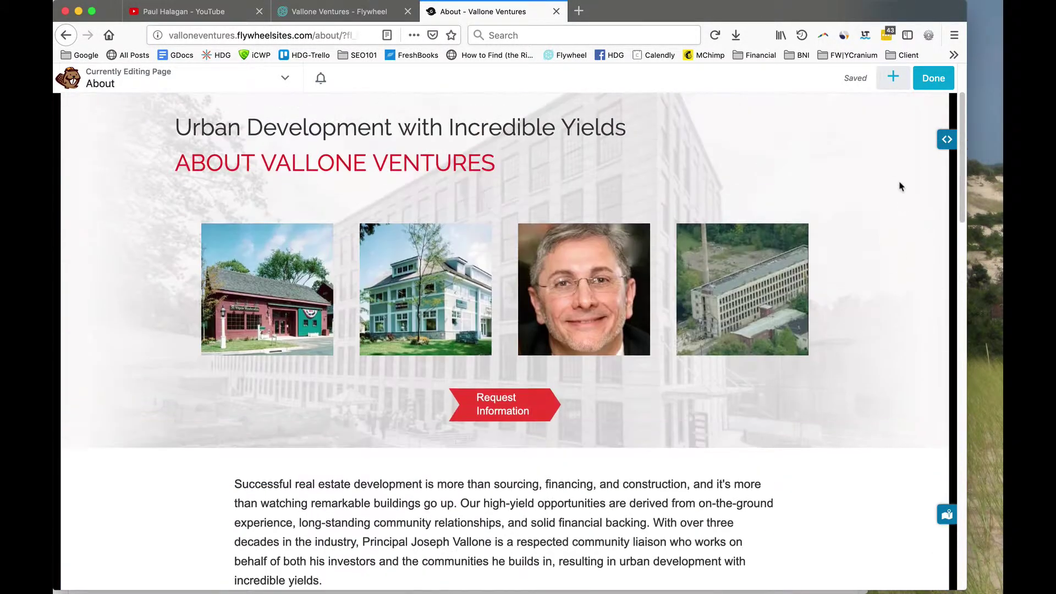
pyautogui.click(930, 81)
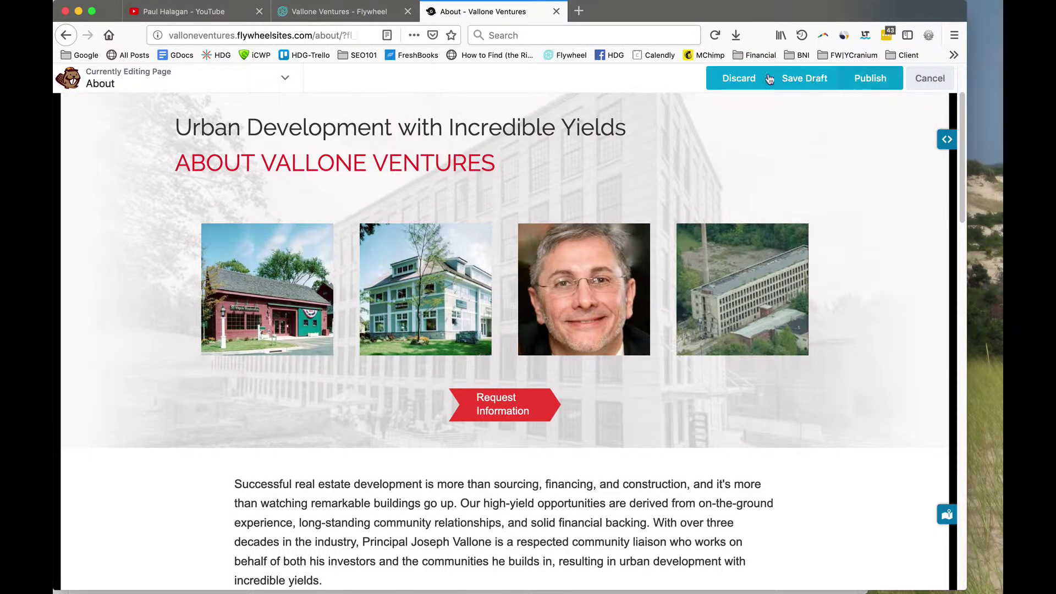
pyautogui.click(742, 79)
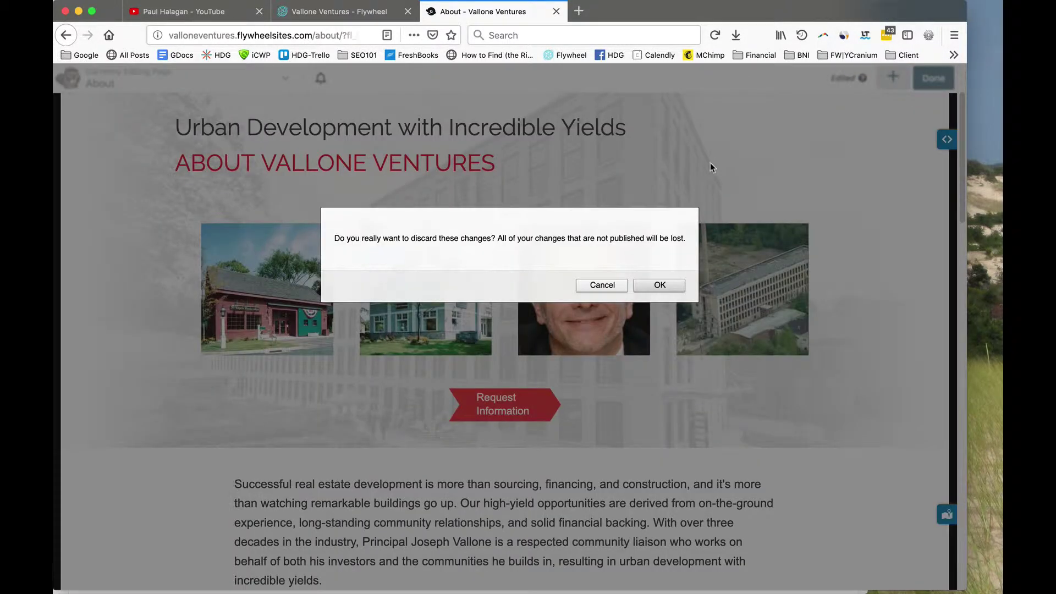
pyautogui.click(649, 289)
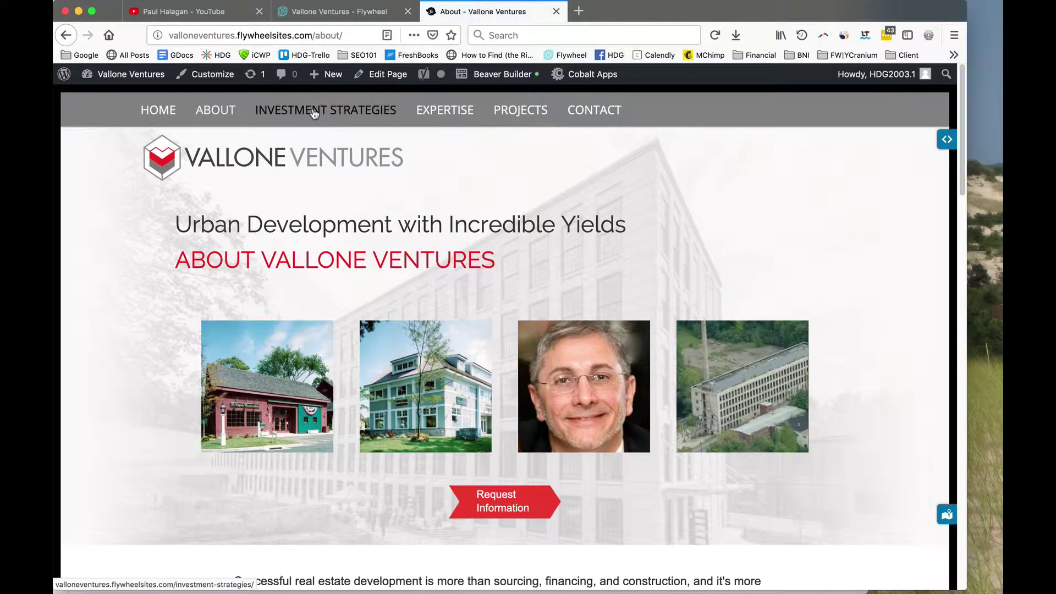
# - Go to the site's Investment Strategies page, review its content, and open it for editing in Beaver Builder
pyautogui.click(314, 113)
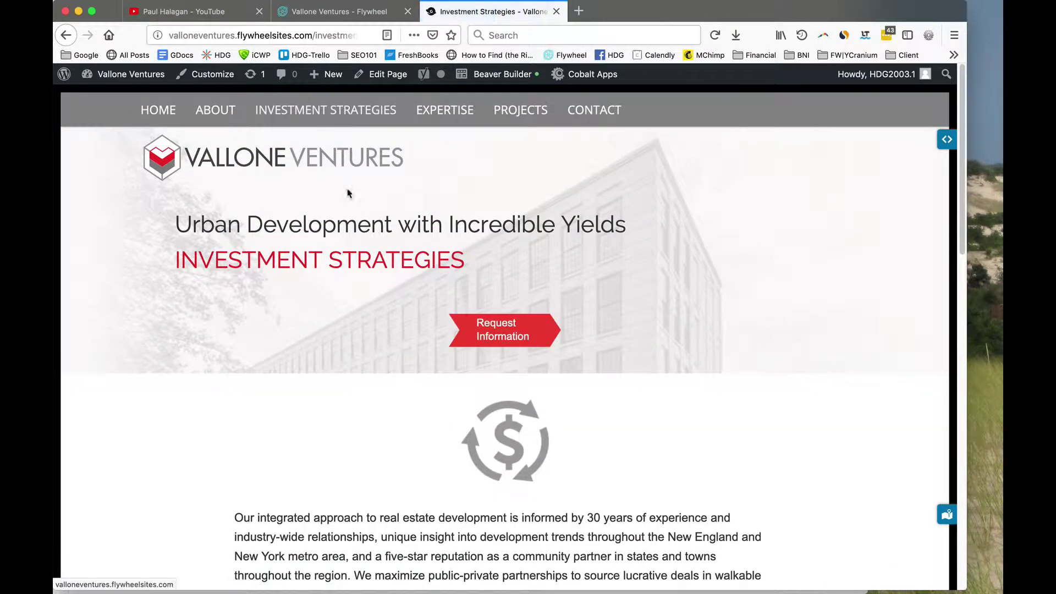
pyautogui.scroll(-5, 355, 189)
pyautogui.scroll(-10, 361, 183)
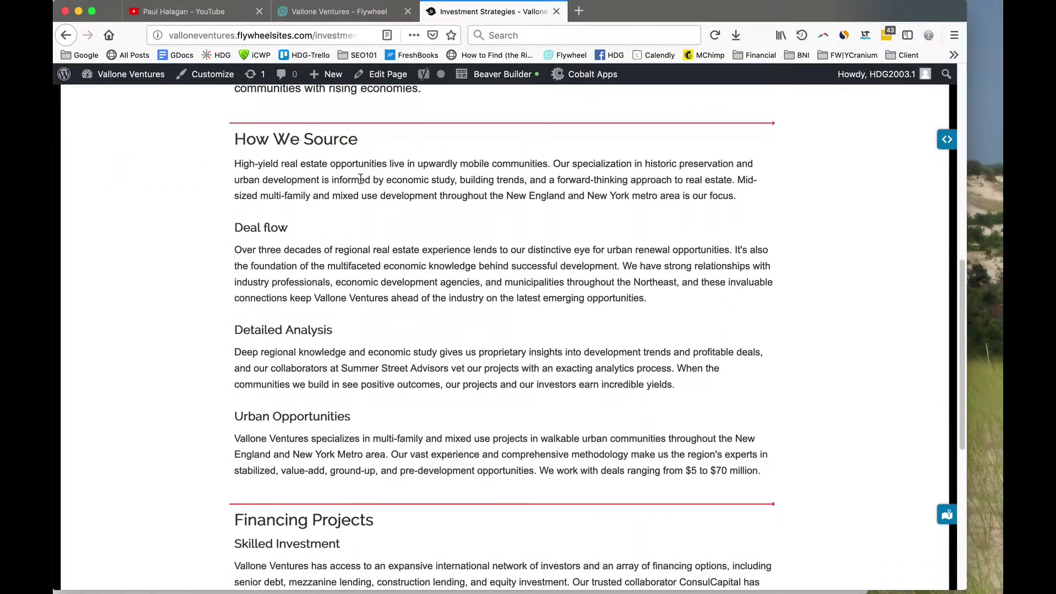
pyautogui.scroll(15, 415, 350)
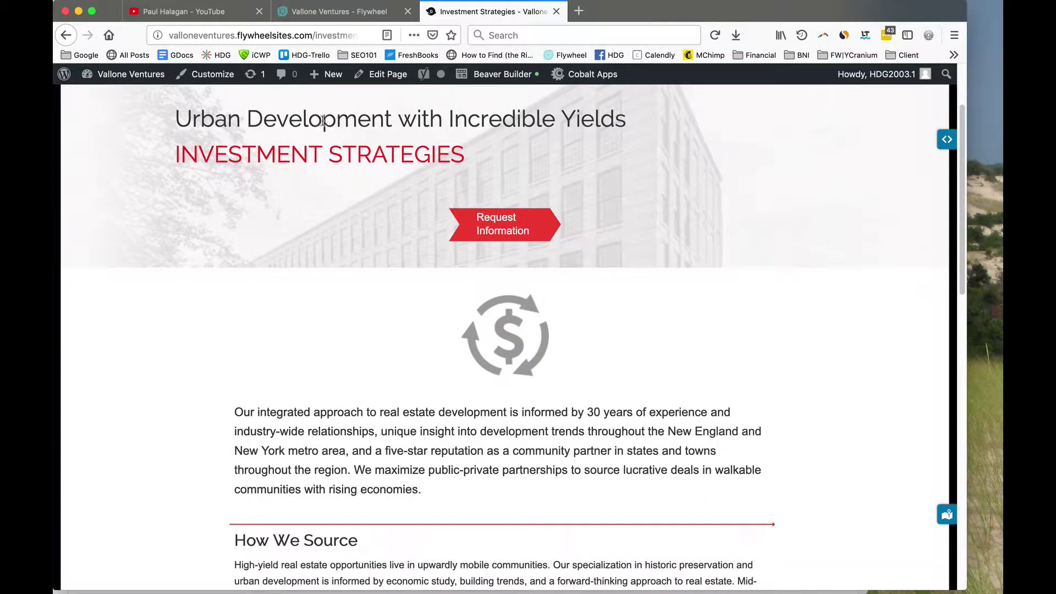
pyautogui.click(516, 80)
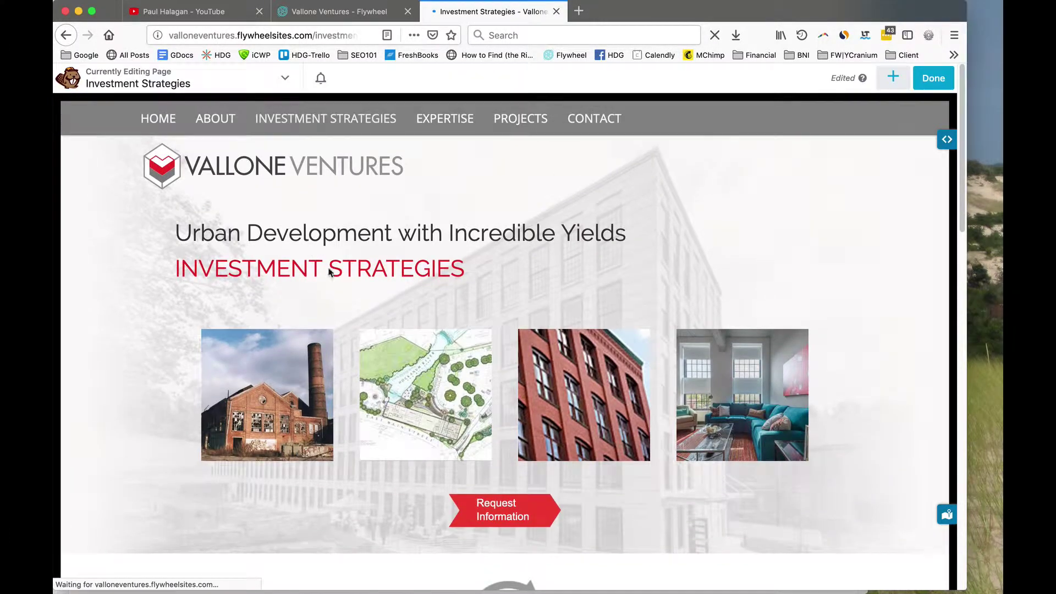
# - Open the page title's text module, check the heading levels of both title lines, and close it without saving
pyautogui.moveTo(461, 279)
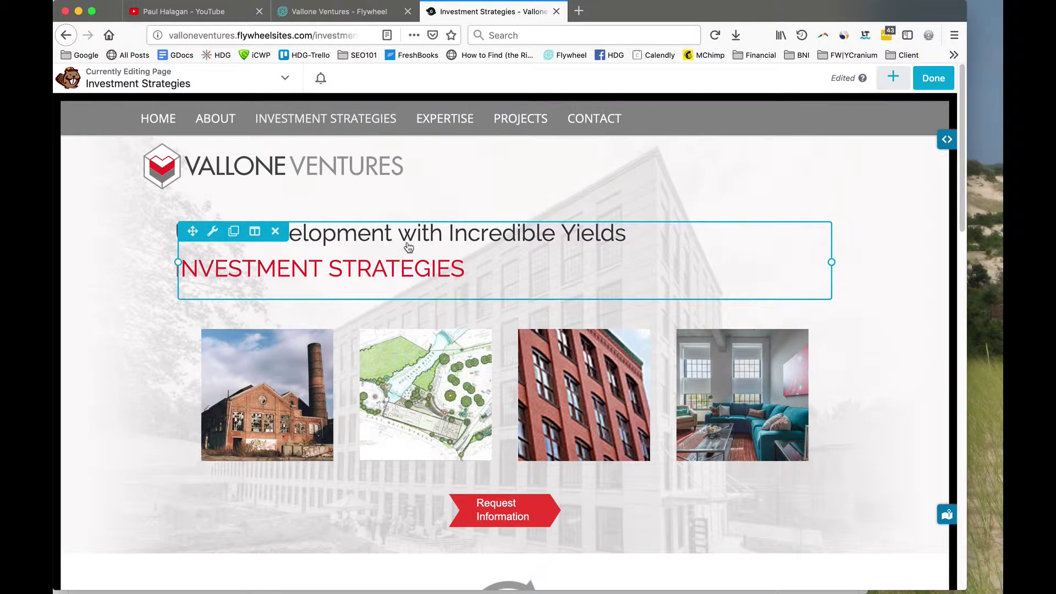
pyautogui.click(408, 247)
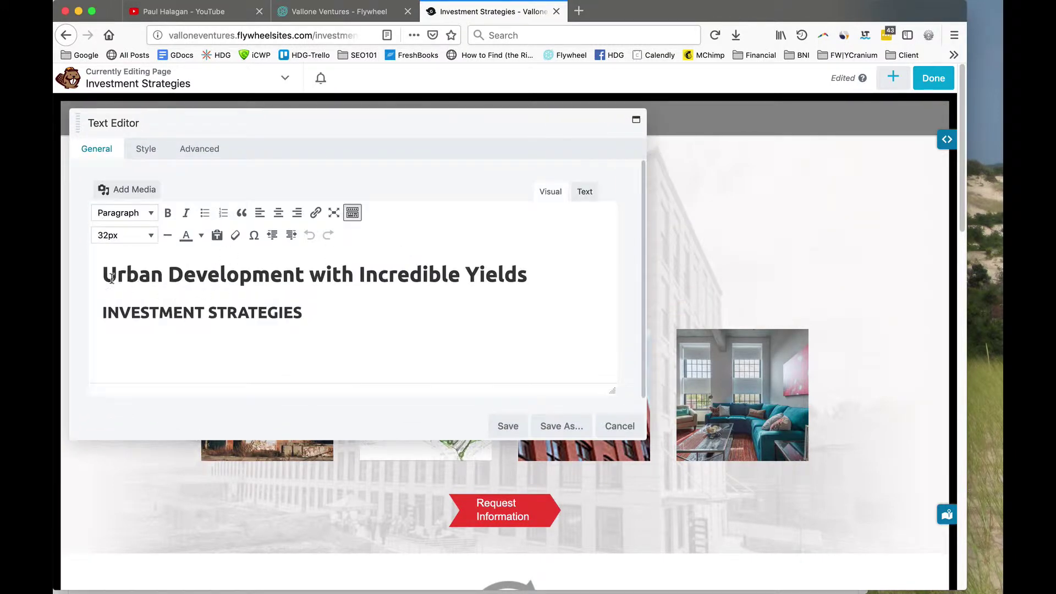
pyautogui.click(444, 275)
pyautogui.moveTo(527, 274); pyautogui.dragTo(93, 281)
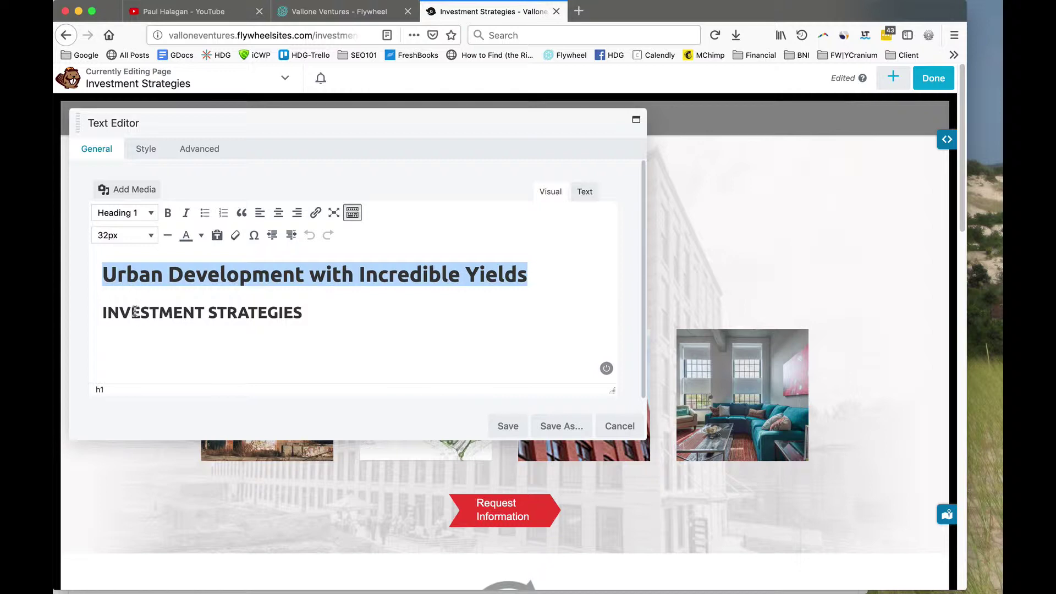
pyautogui.click(290, 314)
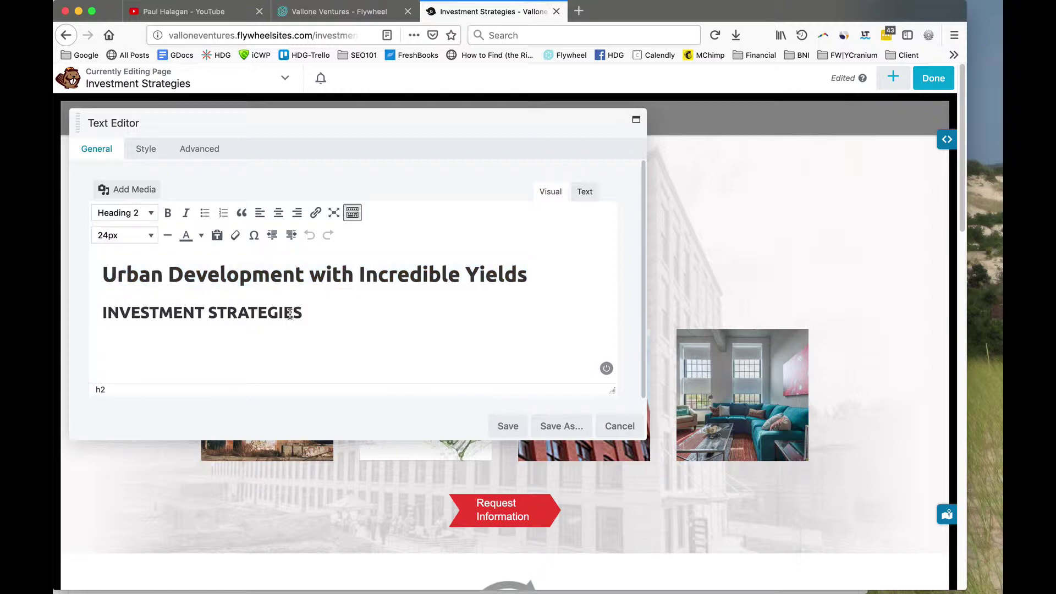
pyautogui.click(618, 427)
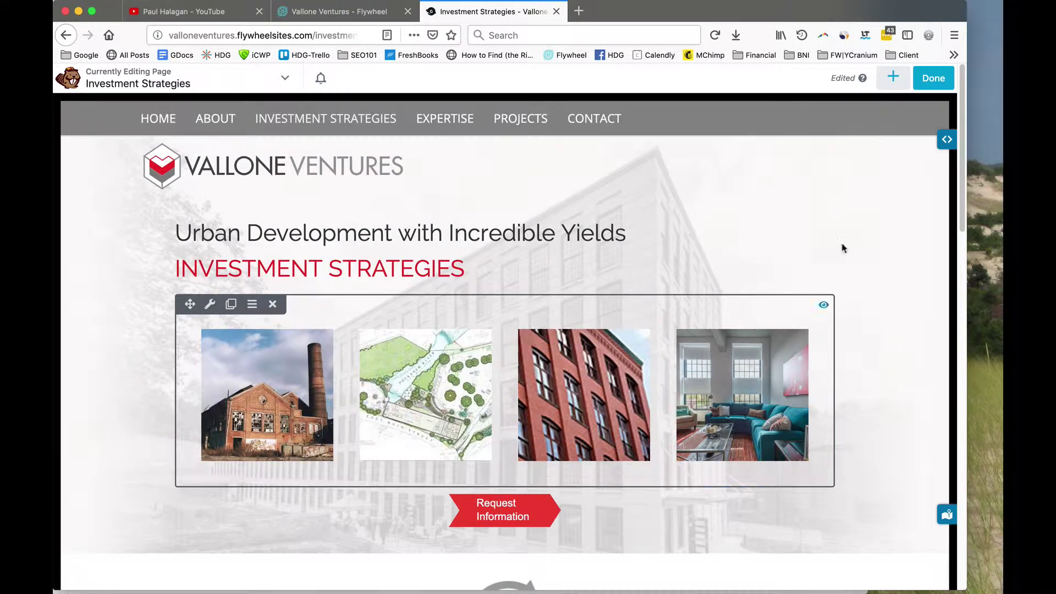
# - Leave the Investment Strategies page's editing mode, discarding all unpublished changes
pyautogui.click(946, 82)
pyautogui.click(760, 82)
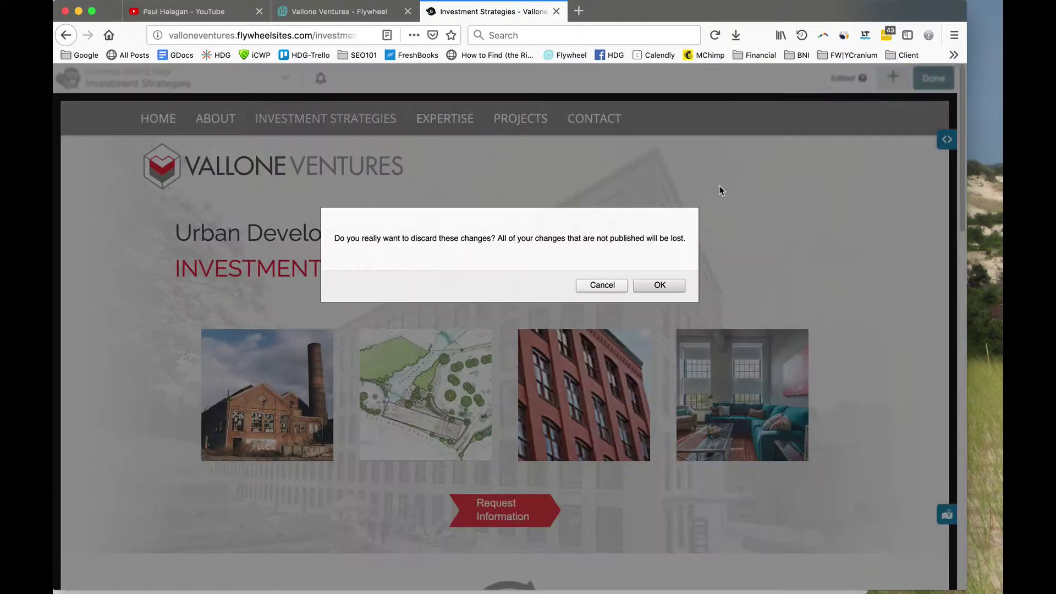
pyautogui.click(676, 288)
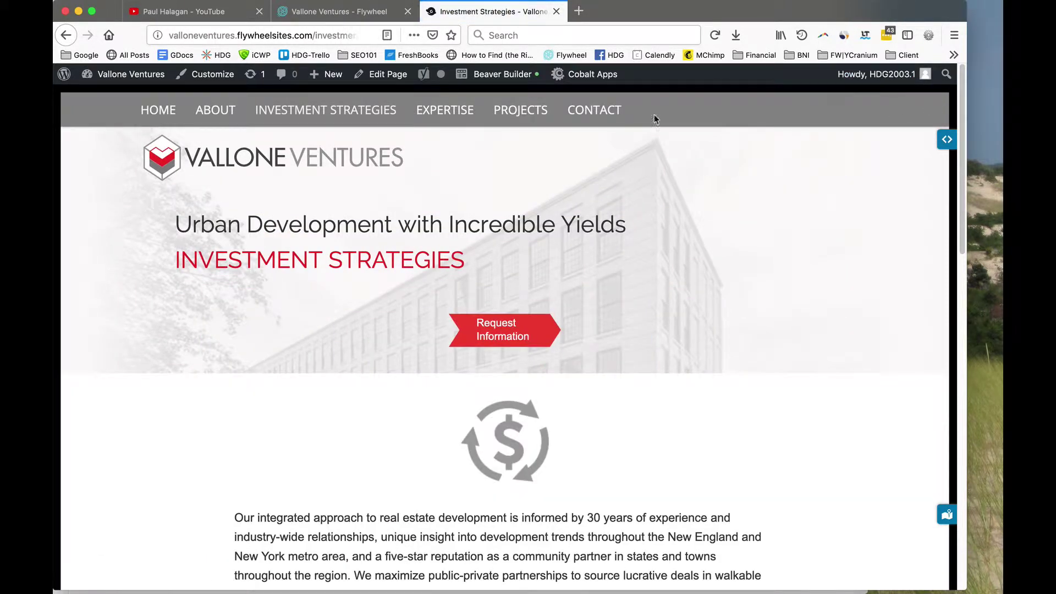
# - Go to the site's Expertise page and review its Our Methodology text and process diagram
pyautogui.click(445, 111)
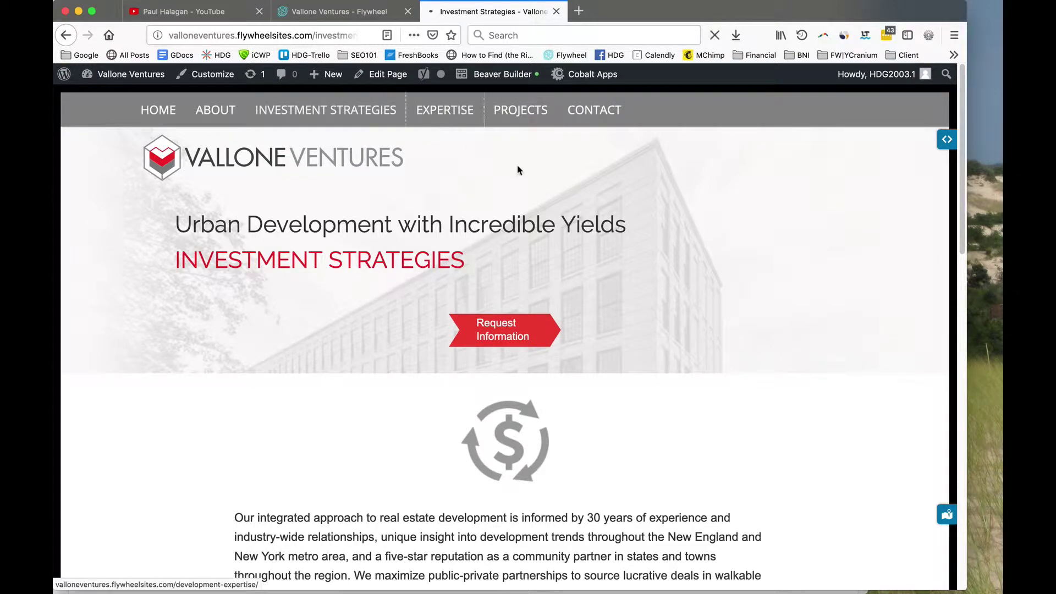
pyautogui.scroll(-10, 641, 260)
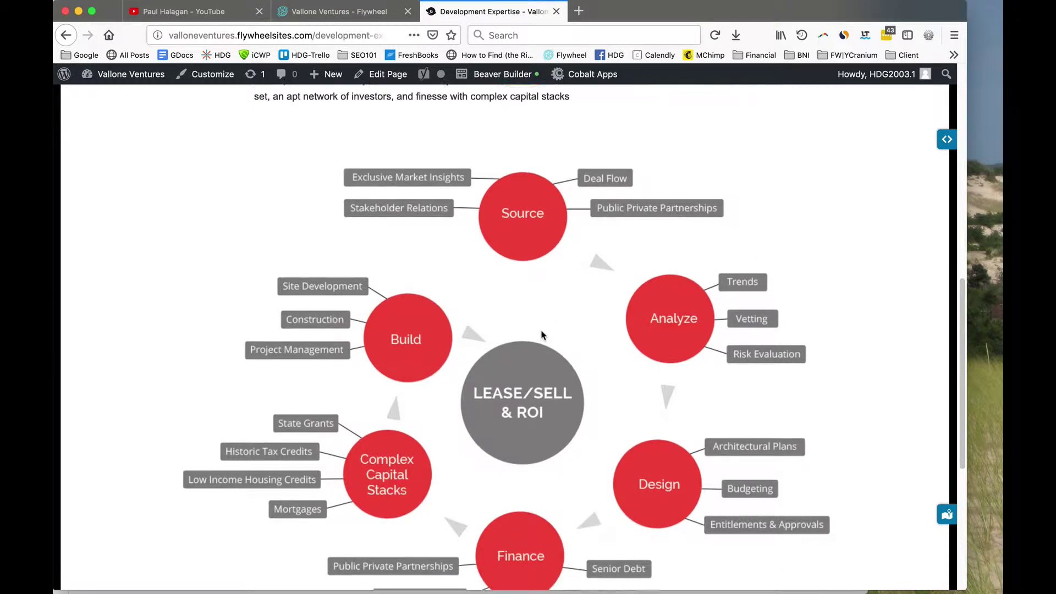
pyautogui.scroll(-3, 541, 330)
pyautogui.scroll(7, 542, 335)
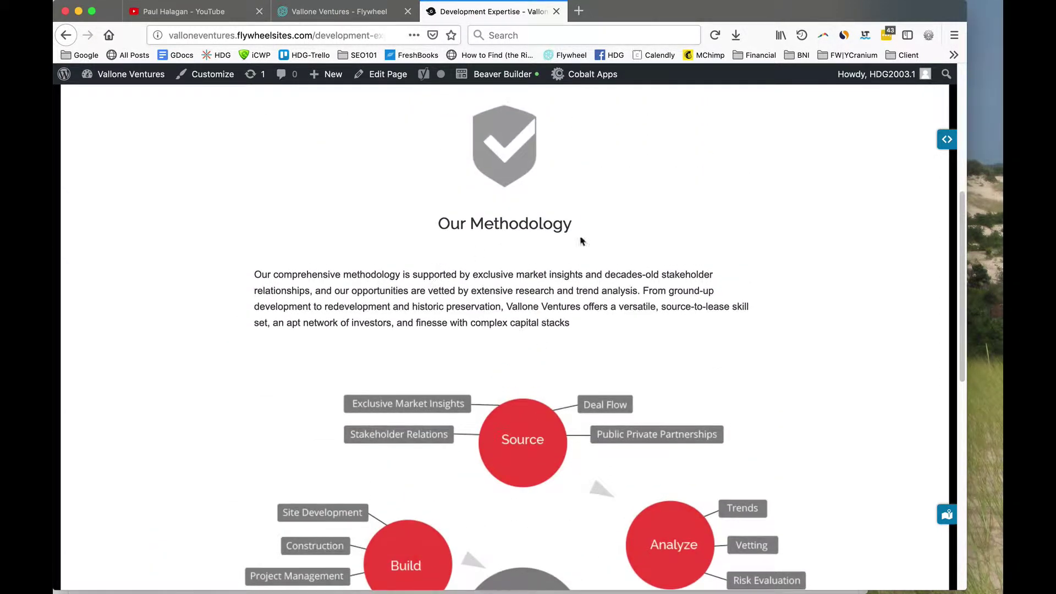
pyautogui.scroll(6, 567, 165)
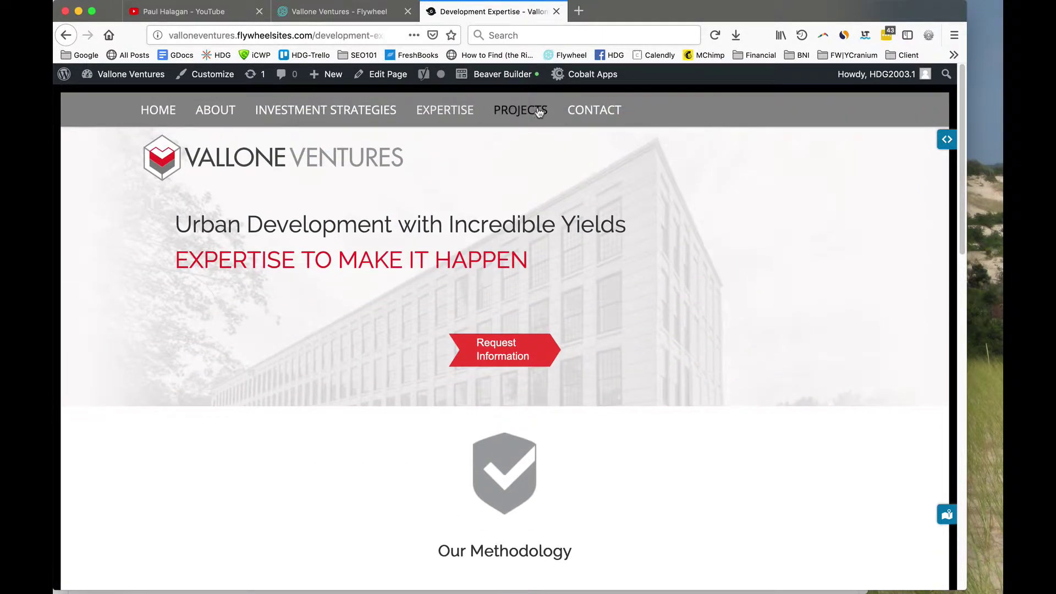
# - Go to the site's Projects page and open it in Beaver Builder at the Loom City Lofts and Westport Village sections
pyautogui.click(517, 113)
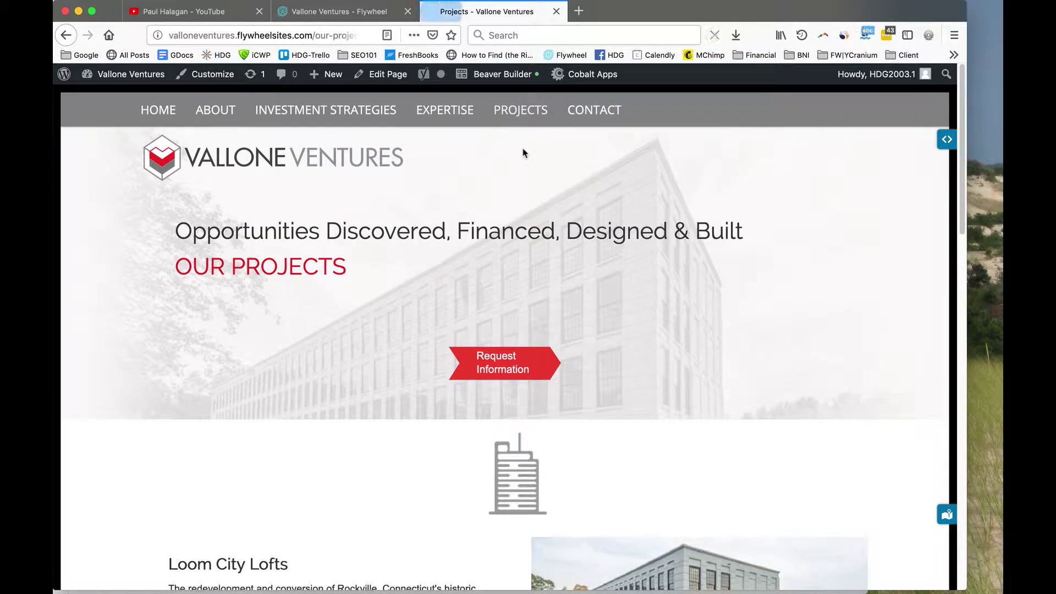
pyautogui.scroll(-7, 519, 188)
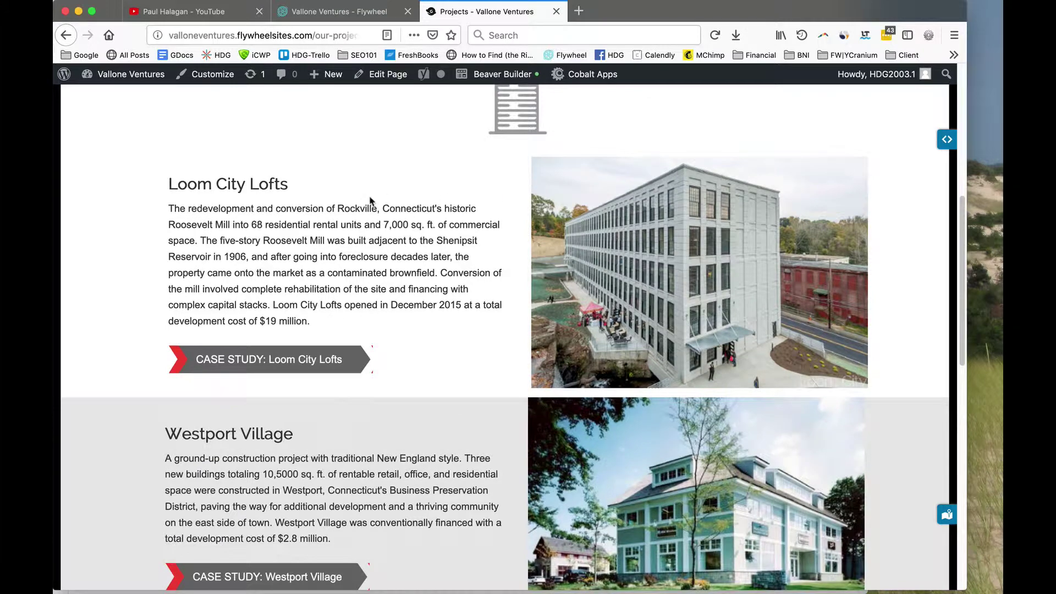
pyautogui.click(501, 77)
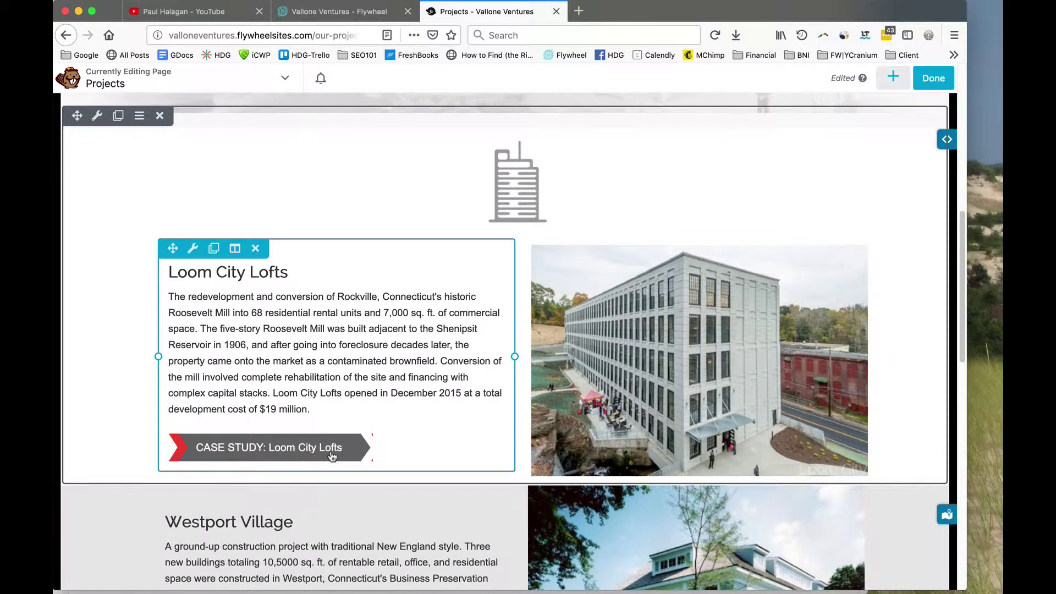
pyautogui.scroll(-5, 369, 352)
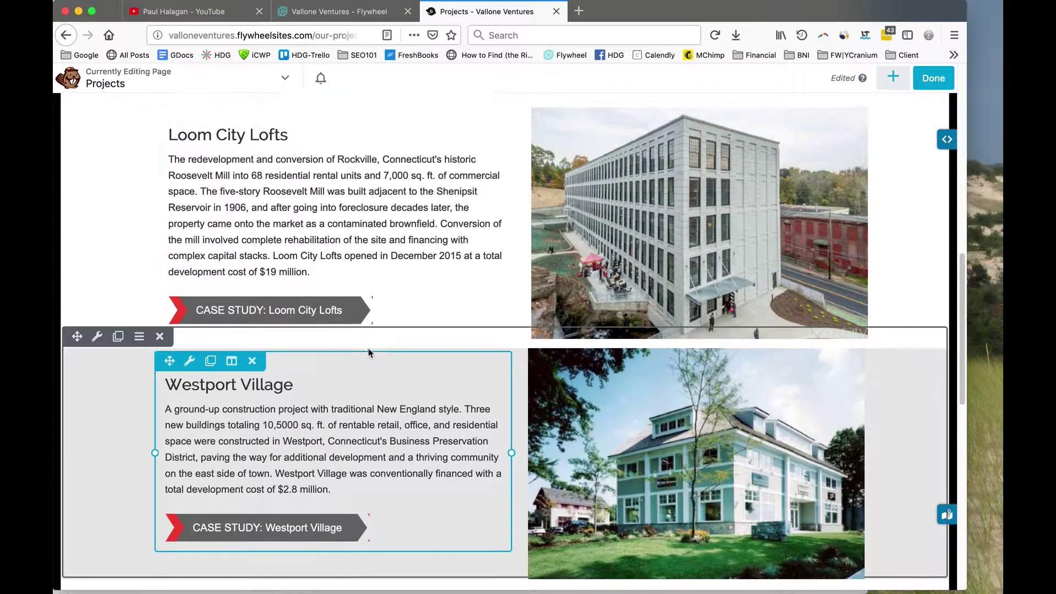
# - Duplicate the Westport Village text module and move the copy beneath the 255 West 85th Street Condominium heading
pyautogui.scroll(-1, 370, 353)
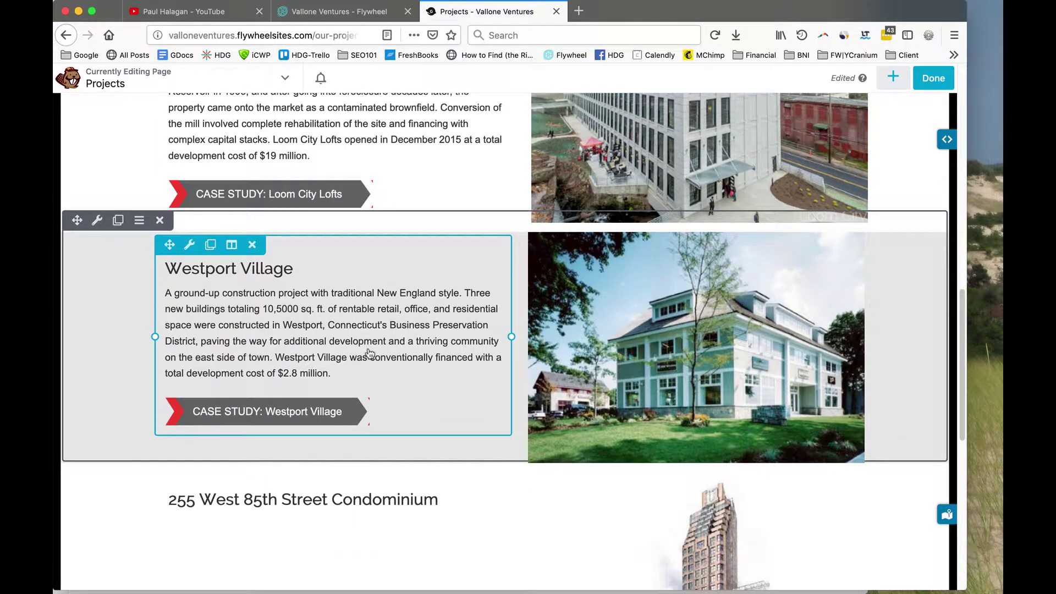
pyautogui.scroll(-4, 372, 347)
pyautogui.scroll(-4, 371, 346)
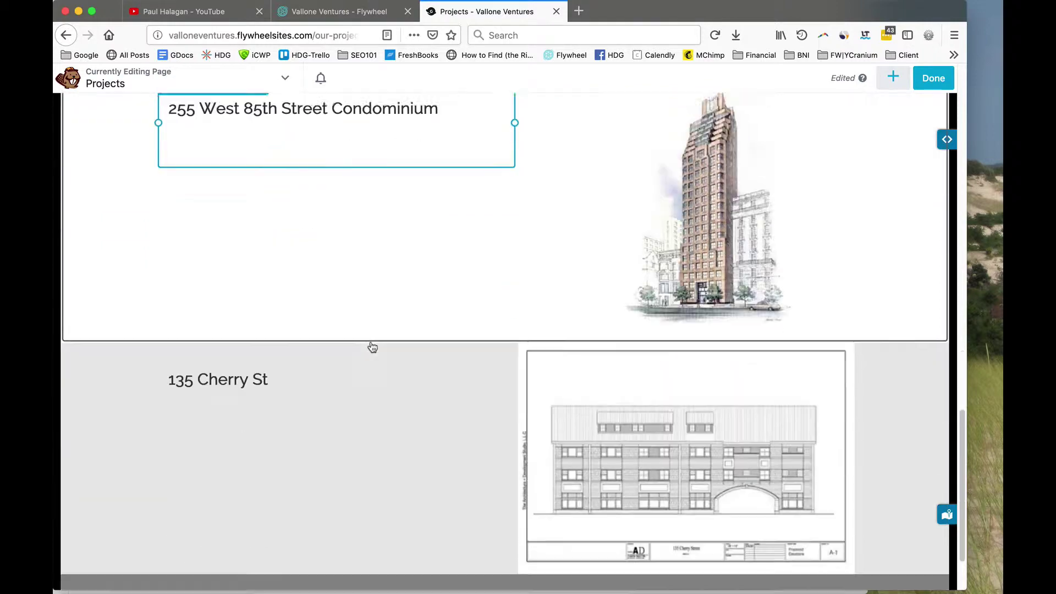
pyautogui.scroll(4, 368, 352)
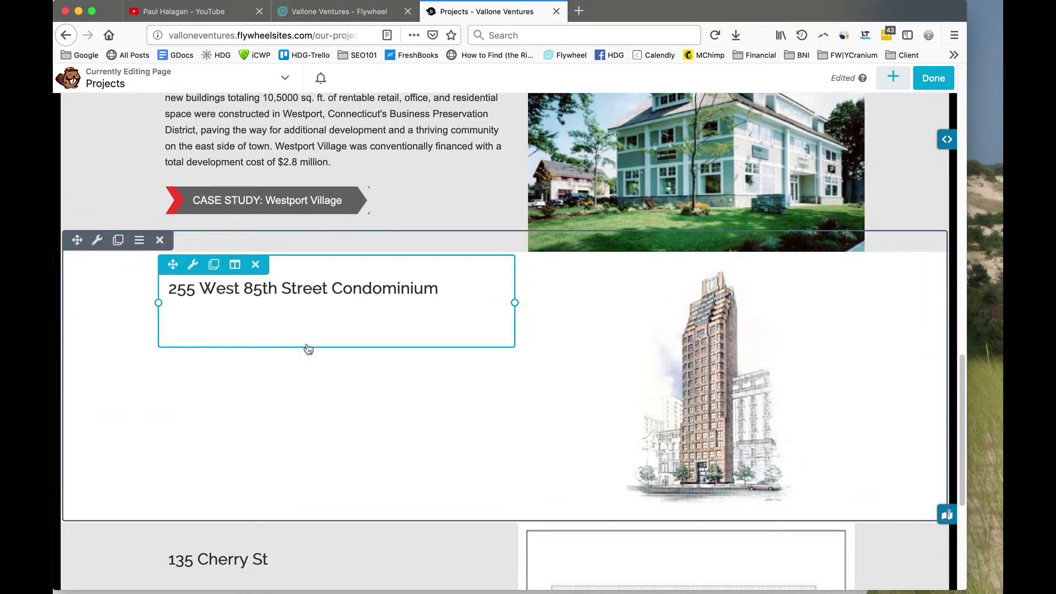
pyautogui.scroll(5, 443, 370)
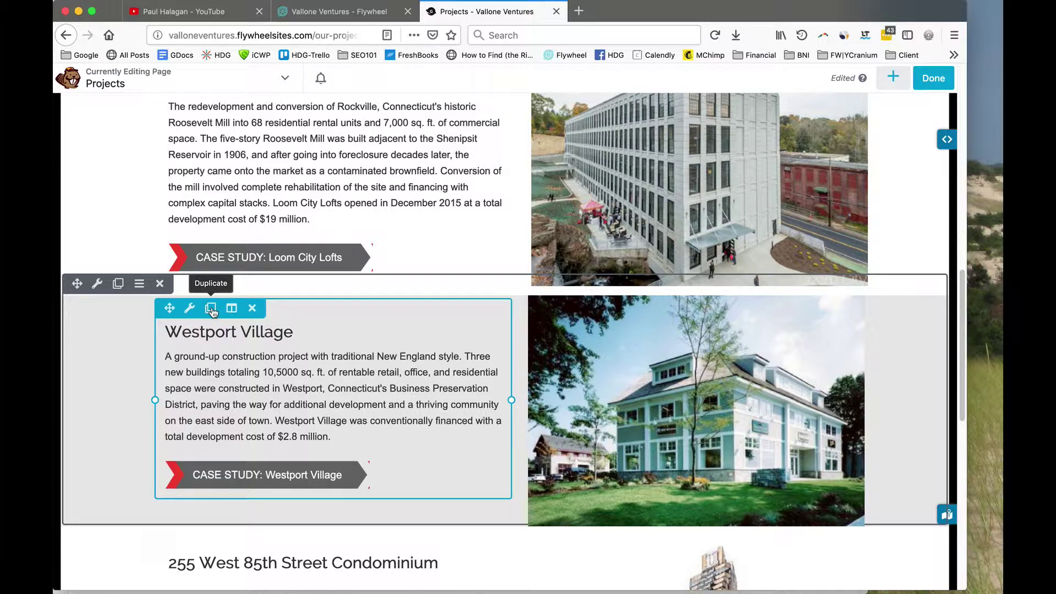
pyautogui.click(211, 309)
pyautogui.scroll(-5, 223, 336)
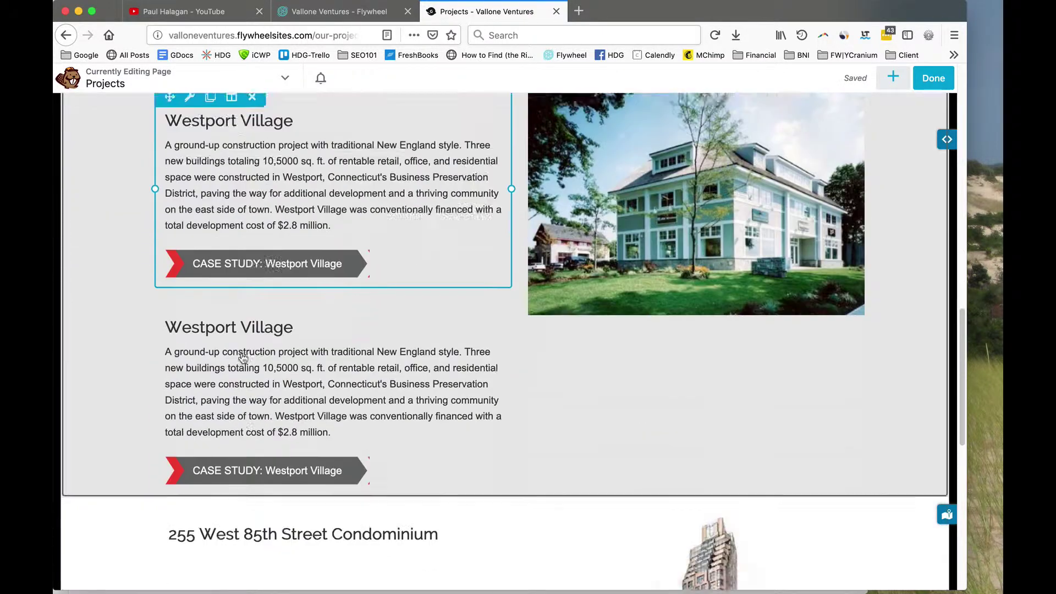
pyautogui.moveTo(168, 228); pyautogui.dragTo(318, 454)
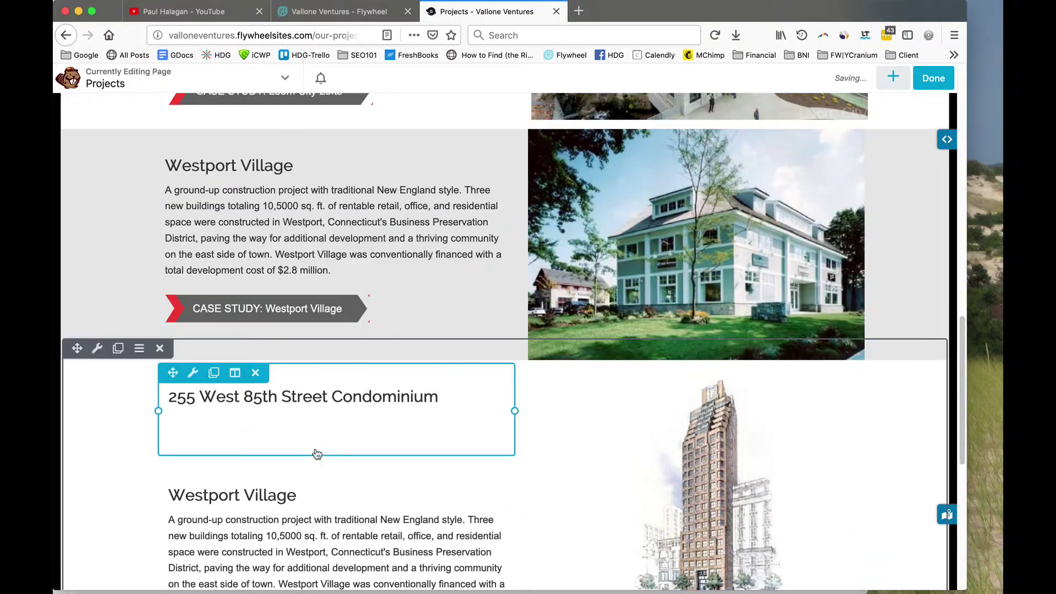
# - Open the text of the copied Westport Village module for editing and close it without saving
pyautogui.scroll(-3, 541, 495)
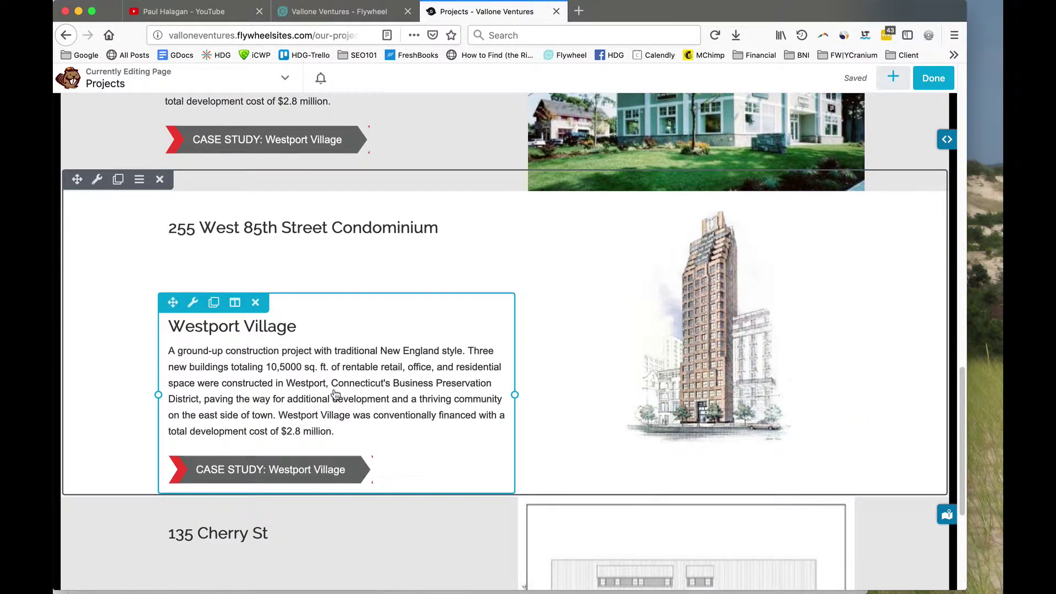
pyautogui.click(333, 389)
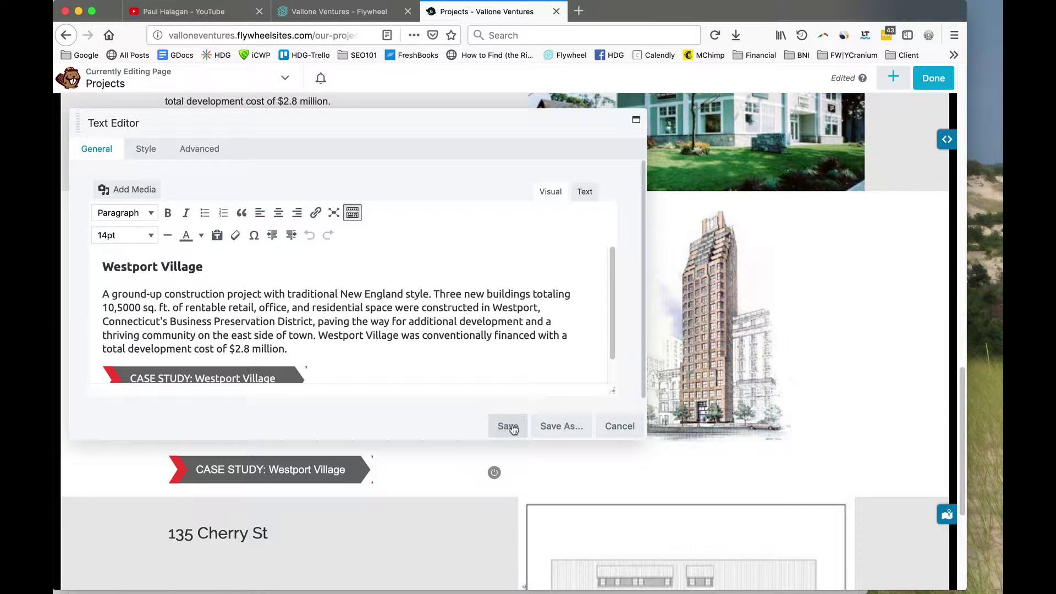
pyautogui.click(620, 427)
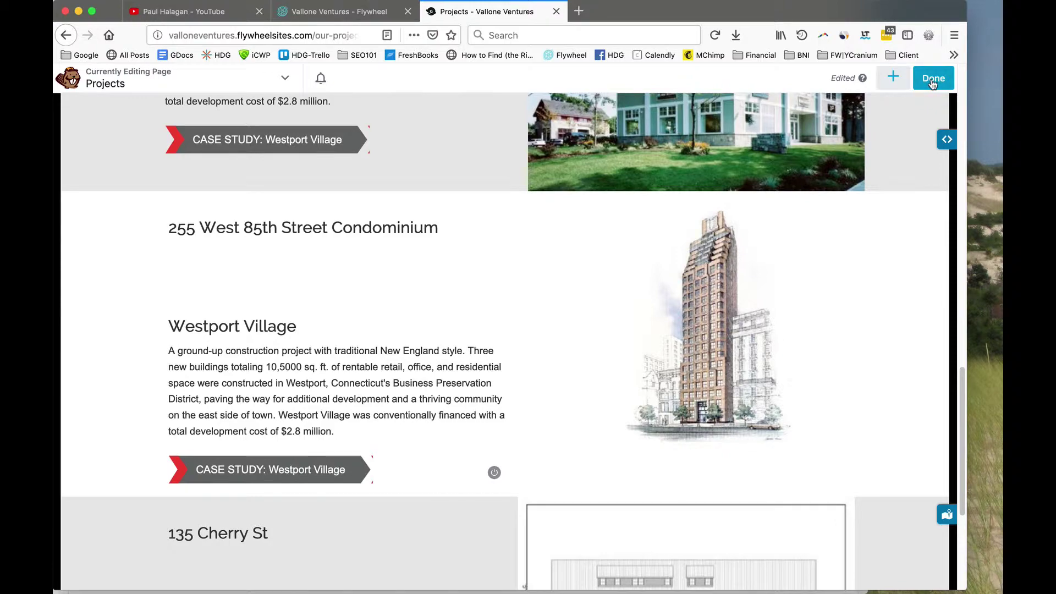
# - Leave the Projects page's editing mode, discarding all unpublished changes
pyautogui.scroll(-5, 825, 302)
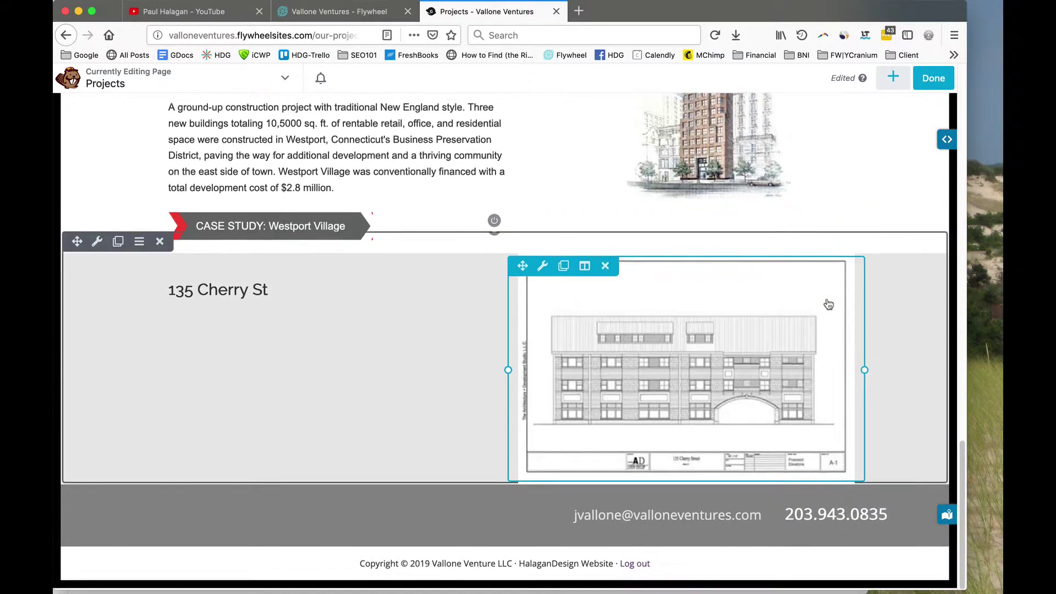
pyautogui.scroll(10, 825, 302)
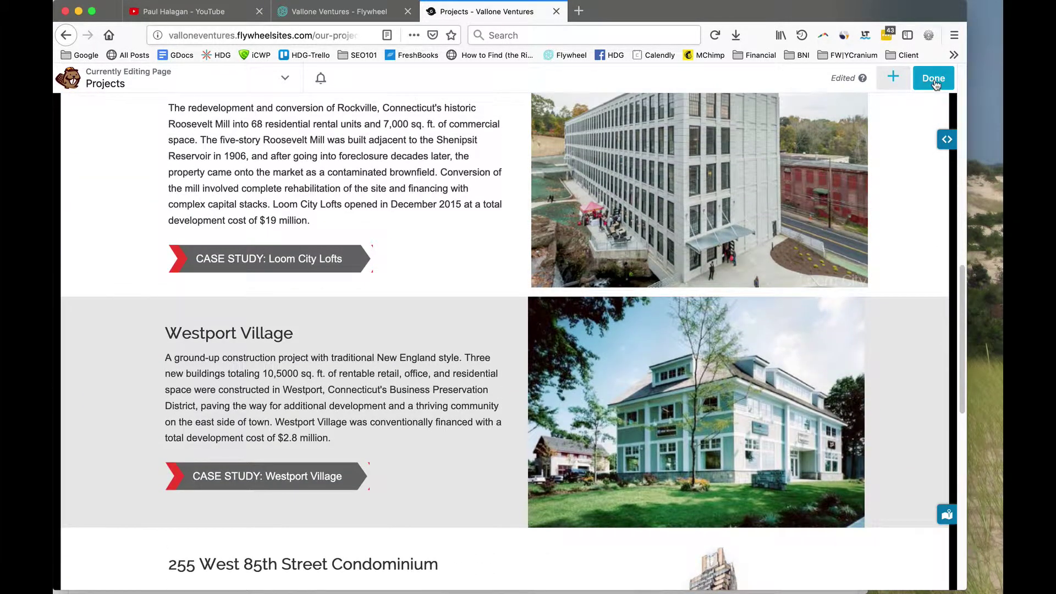
pyautogui.click(935, 81)
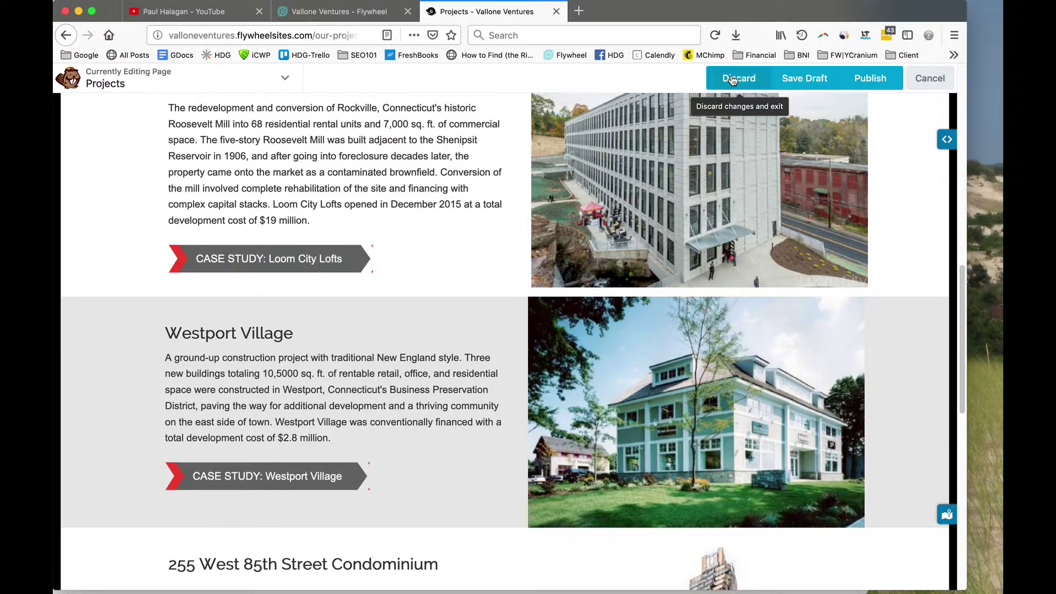
pyautogui.click(733, 80)
pyautogui.click(659, 285)
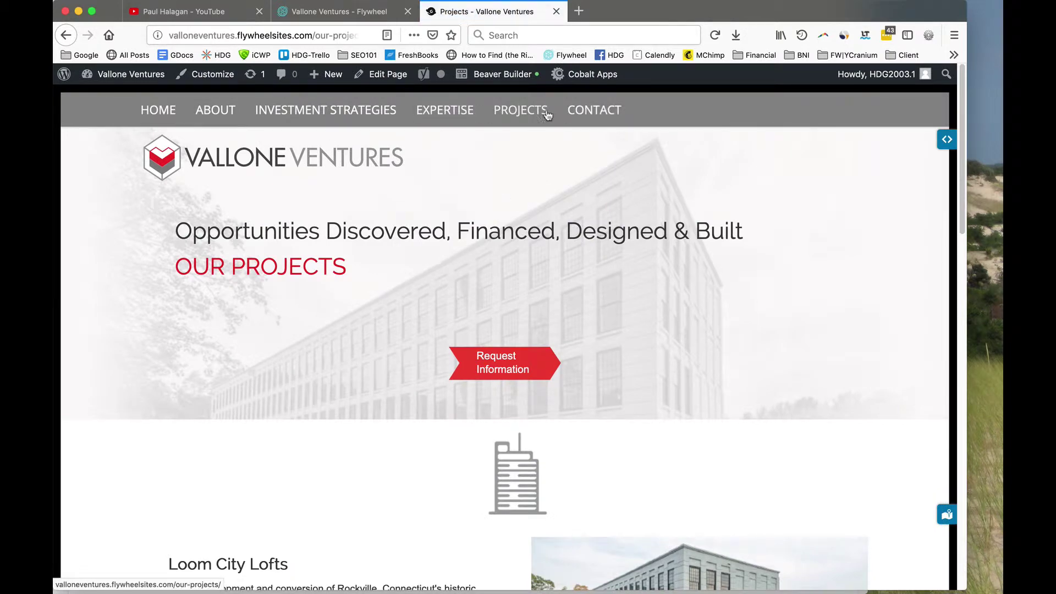
# - Go to the Westport Village case study page and review its sections from Source to Build
pyautogui.moveTo(532, 110)
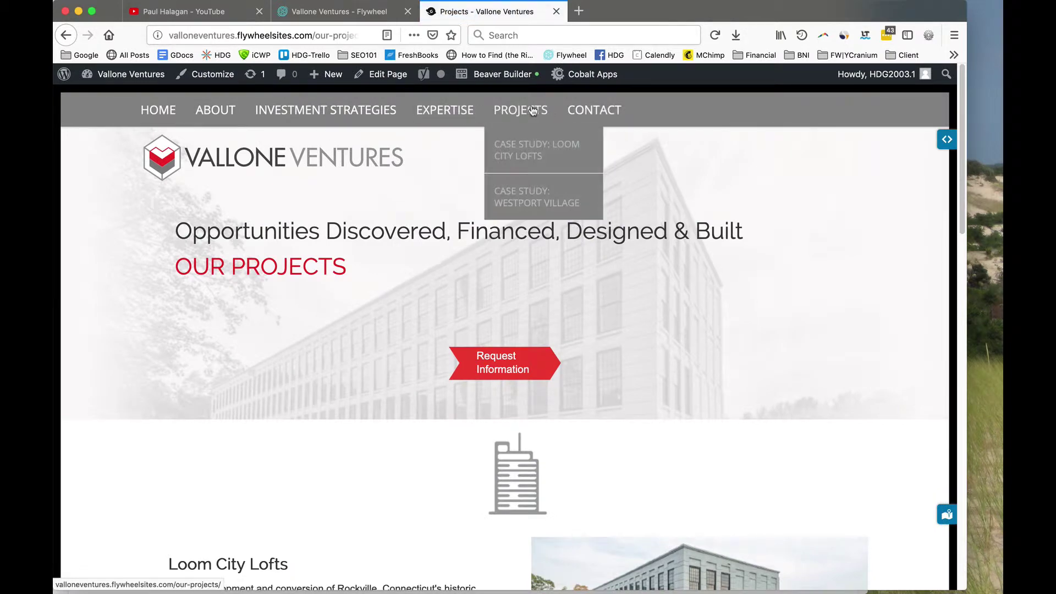
pyautogui.click(542, 203)
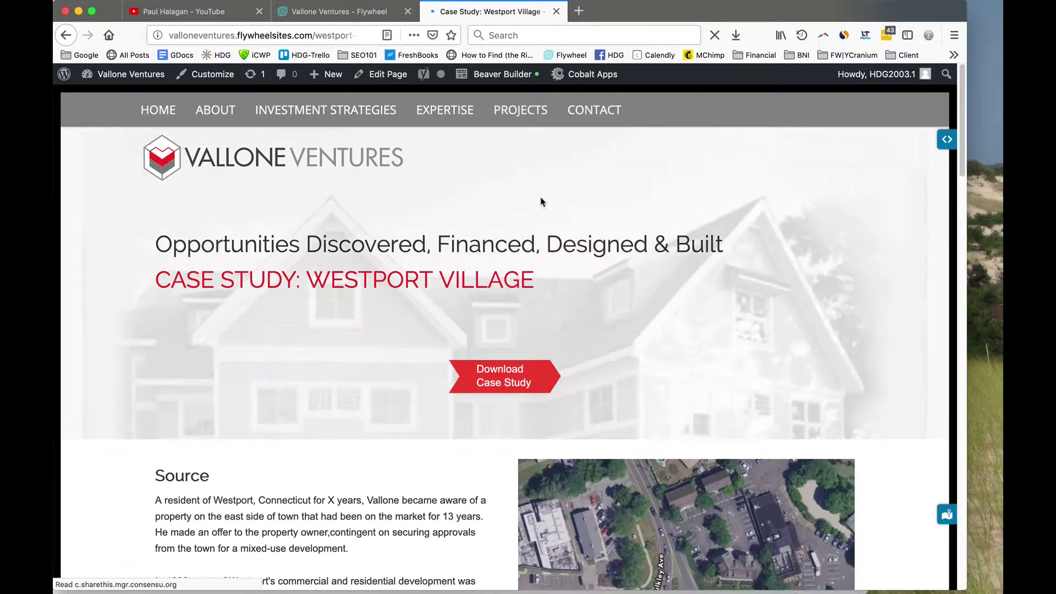
pyautogui.scroll(-4, 538, 265)
pyautogui.scroll(-6, 537, 266)
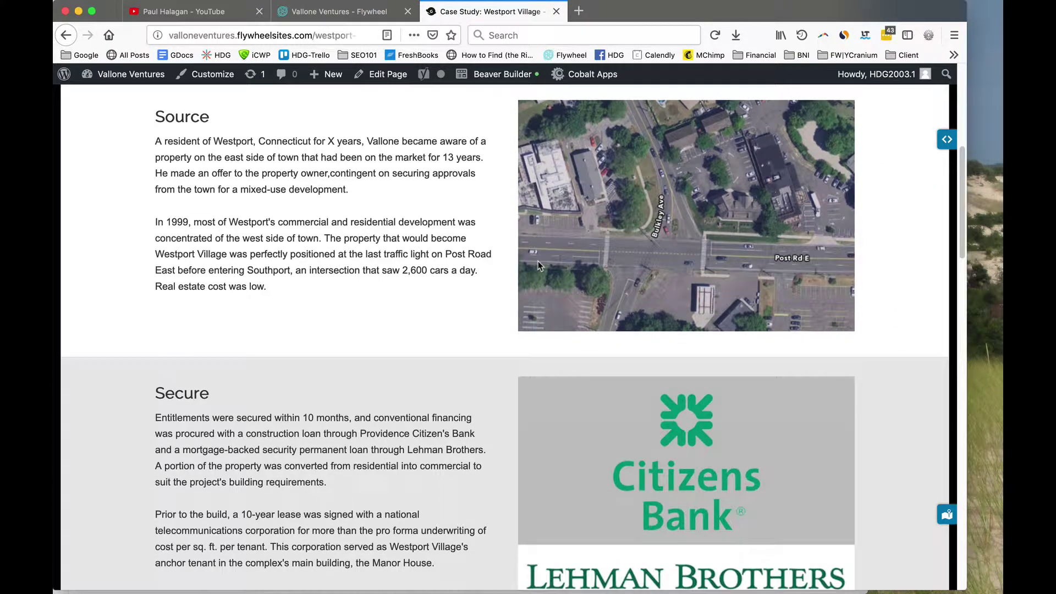
pyautogui.scroll(-2, 538, 266)
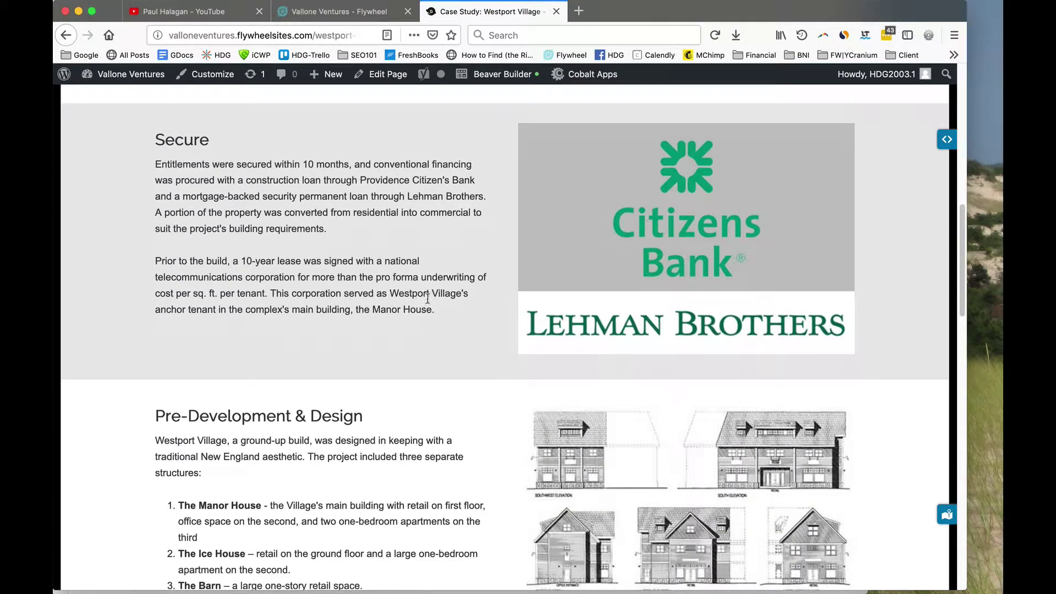
pyautogui.scroll(-6, 506, 299)
pyautogui.scroll(8, 511, 296)
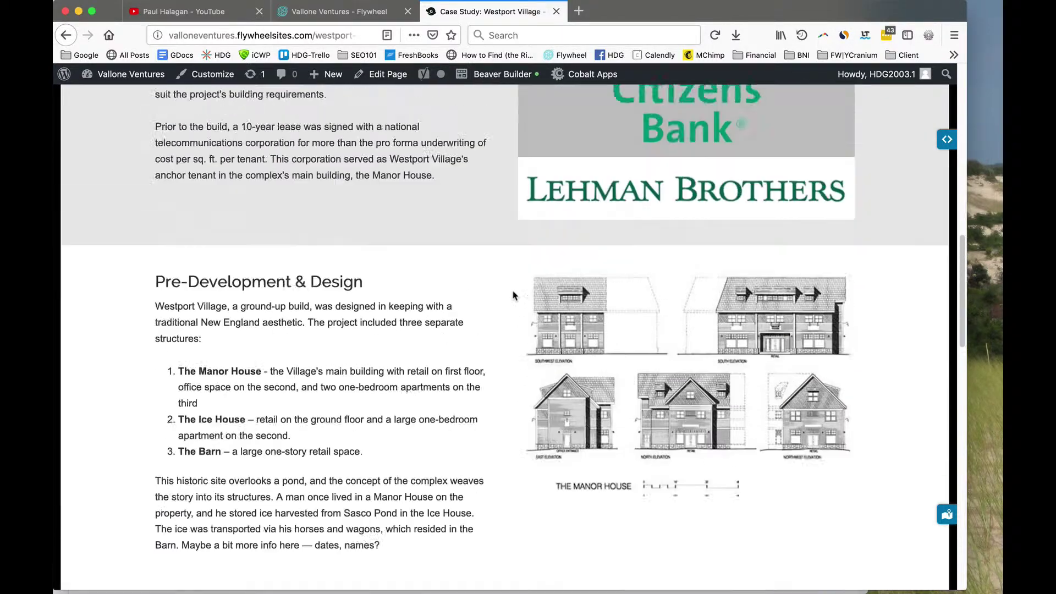
pyautogui.scroll(-12, 512, 296)
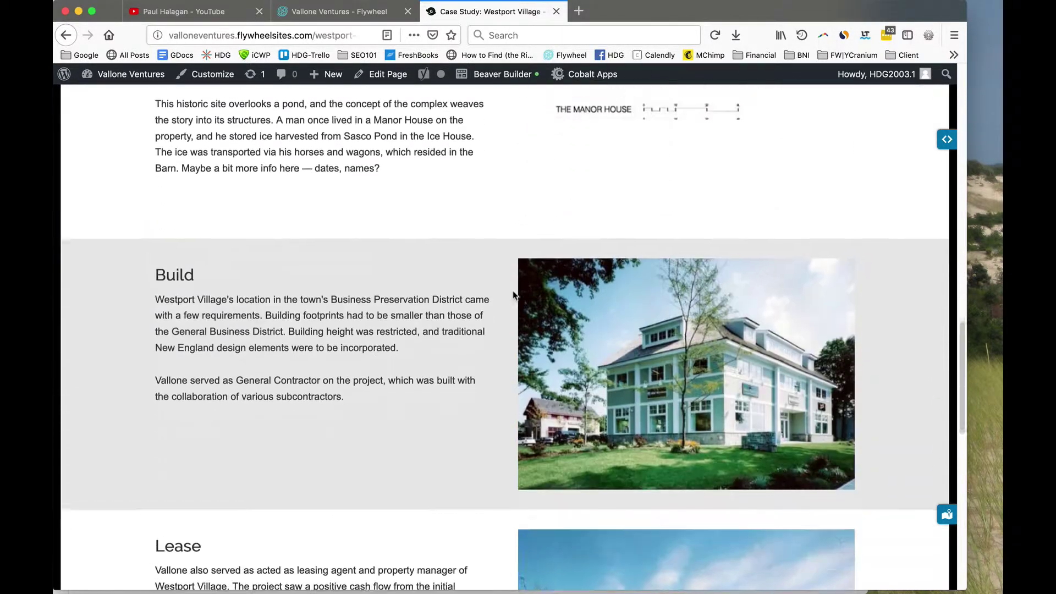
# - Open the Westport Village case study in Beaver Builder and examine its rows from Secure down to Impact
pyautogui.click(494, 76)
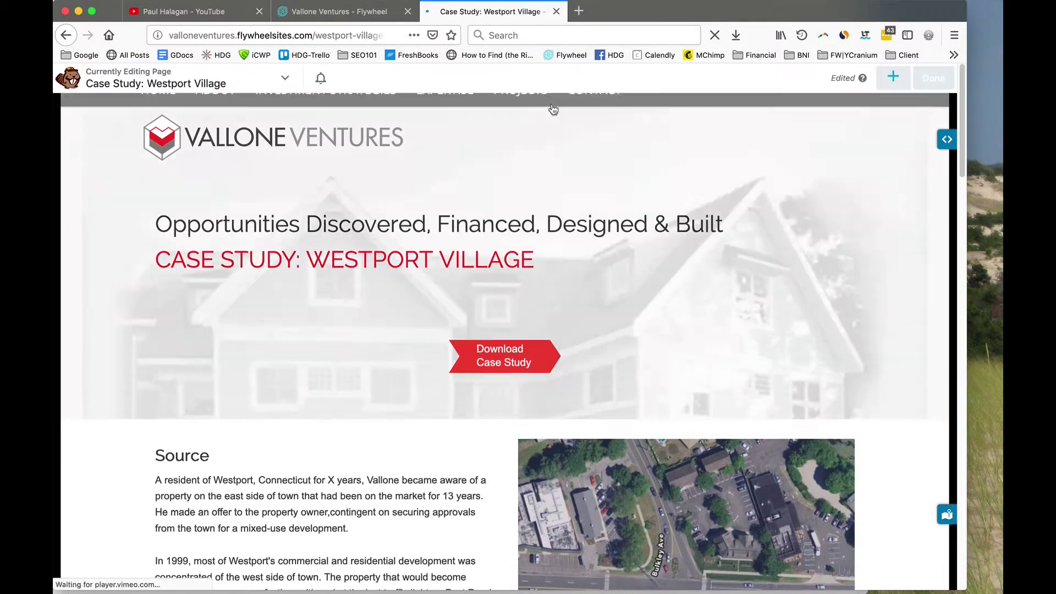
pyautogui.scroll(-6, 552, 108)
pyautogui.scroll(-2, 554, 110)
pyautogui.moveTo(93, 256)
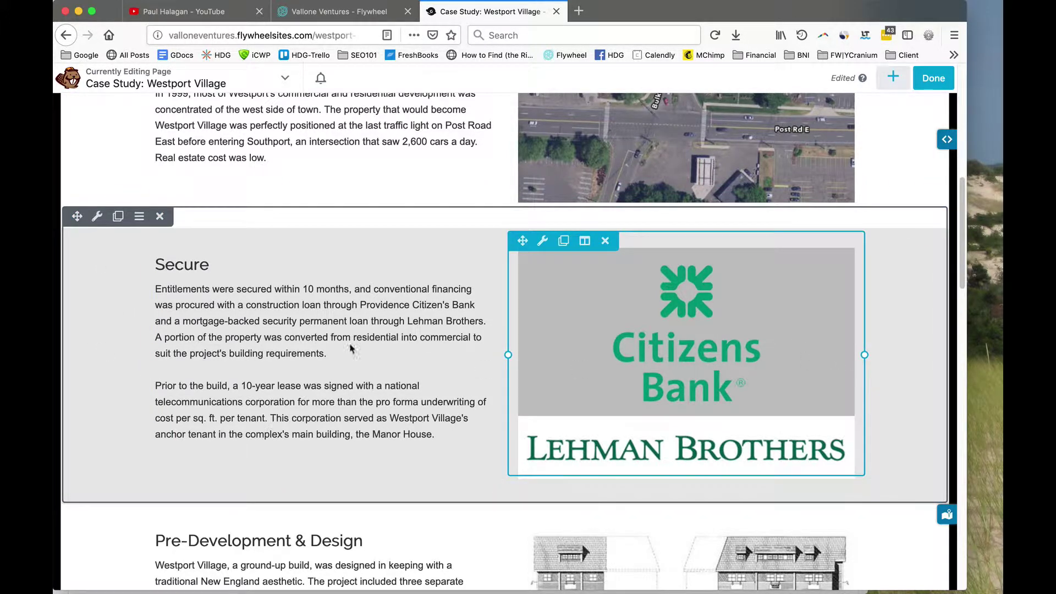
pyautogui.scroll(-5, 350, 348)
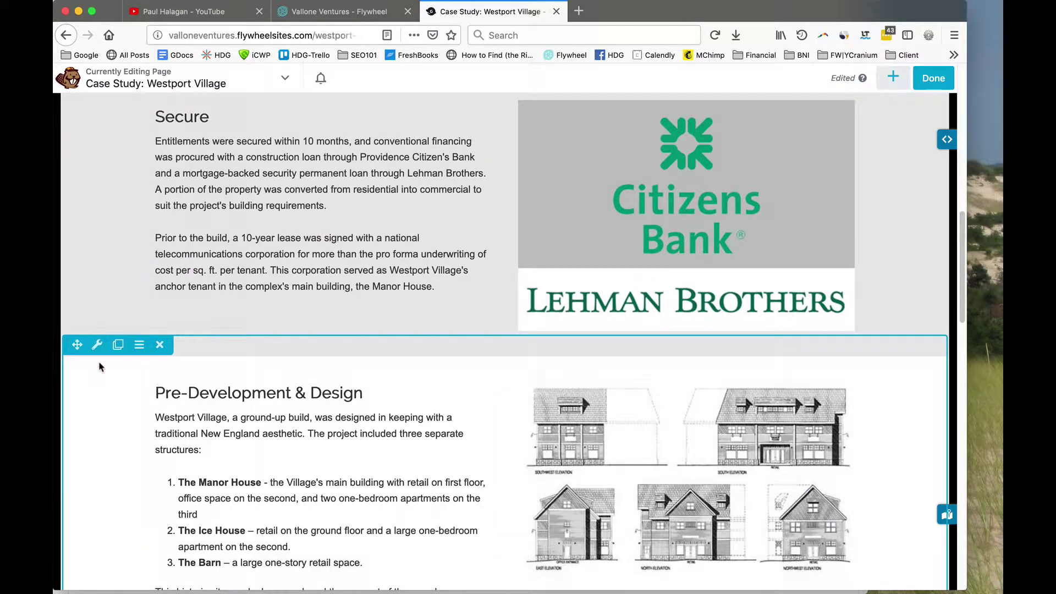
pyautogui.scroll(-20, 257, 167)
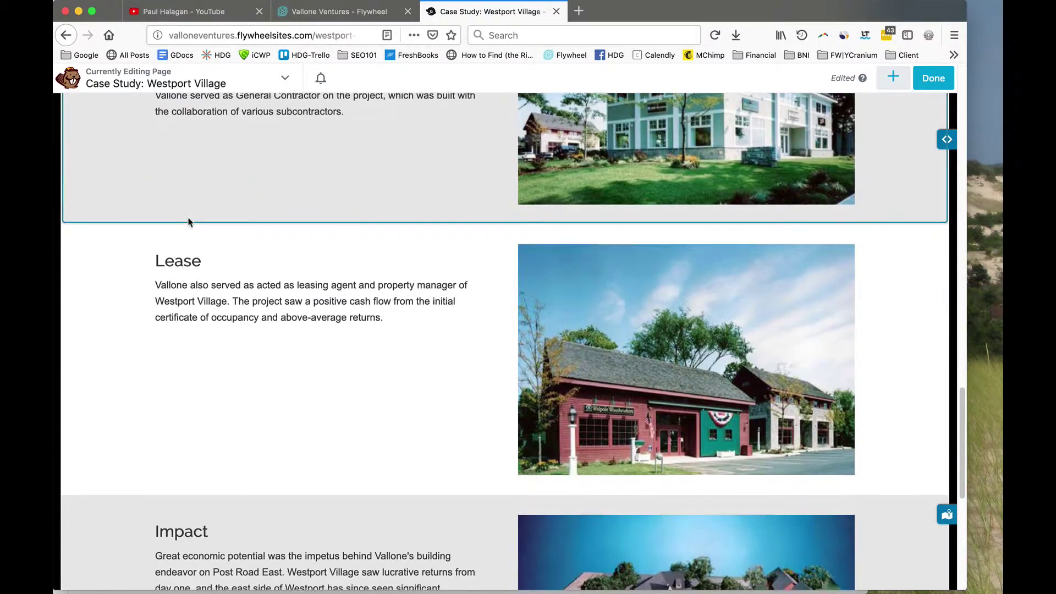
pyautogui.scroll(-10, 188, 224)
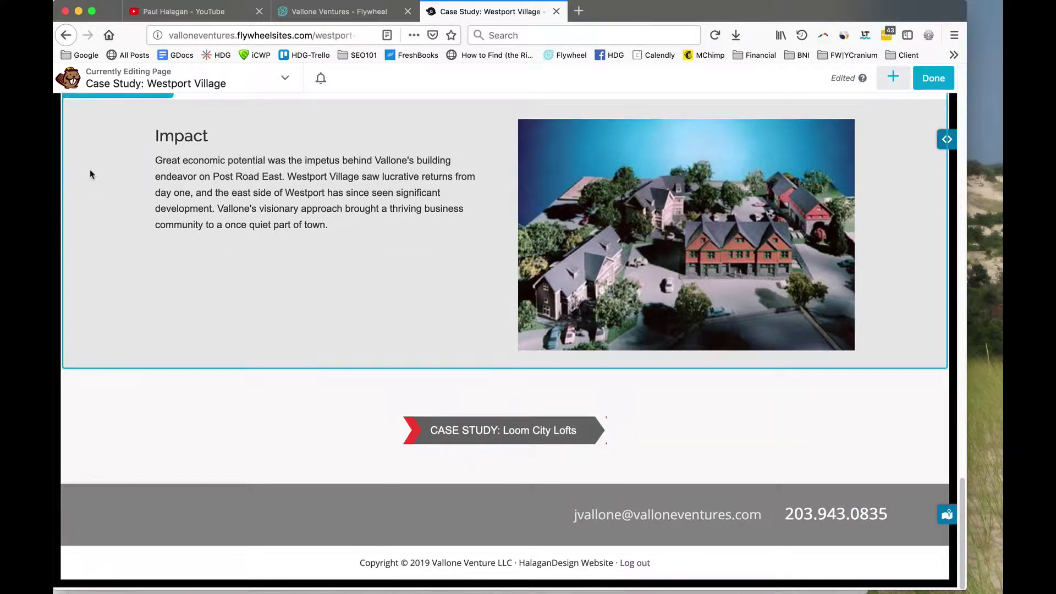
pyautogui.scroll(7, 302, 272)
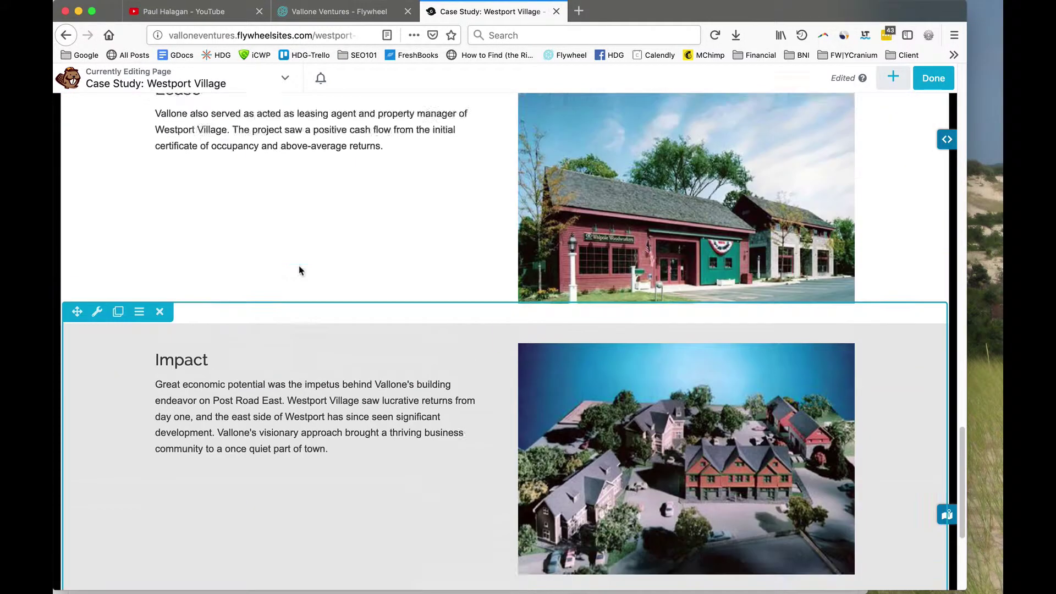
pyautogui.scroll(-7, 299, 457)
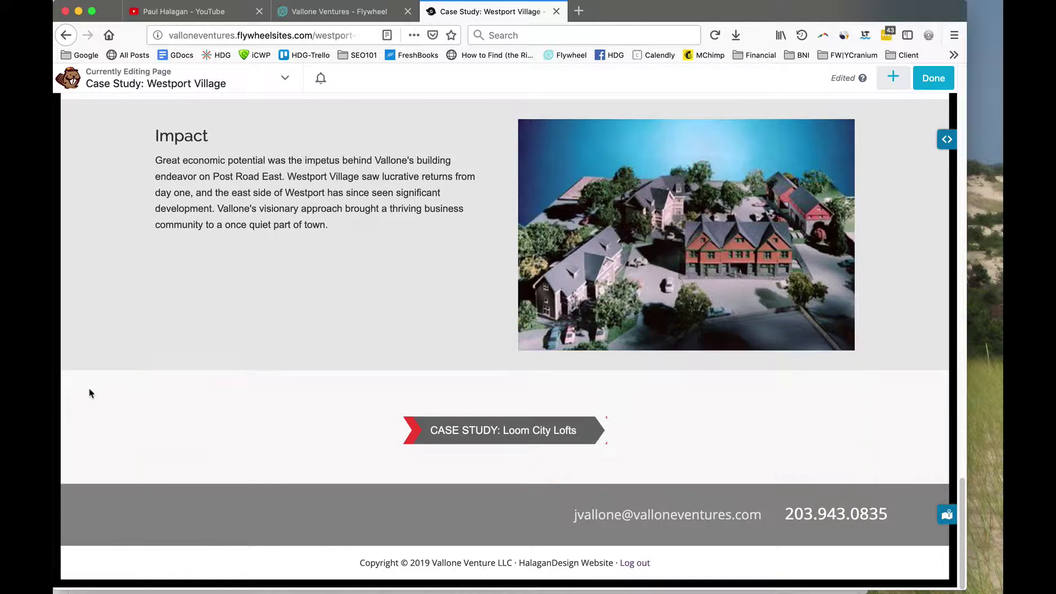
# - Try to duplicate the Impact row and move it within the case study page
pyautogui.scroll(5, 400, 323)
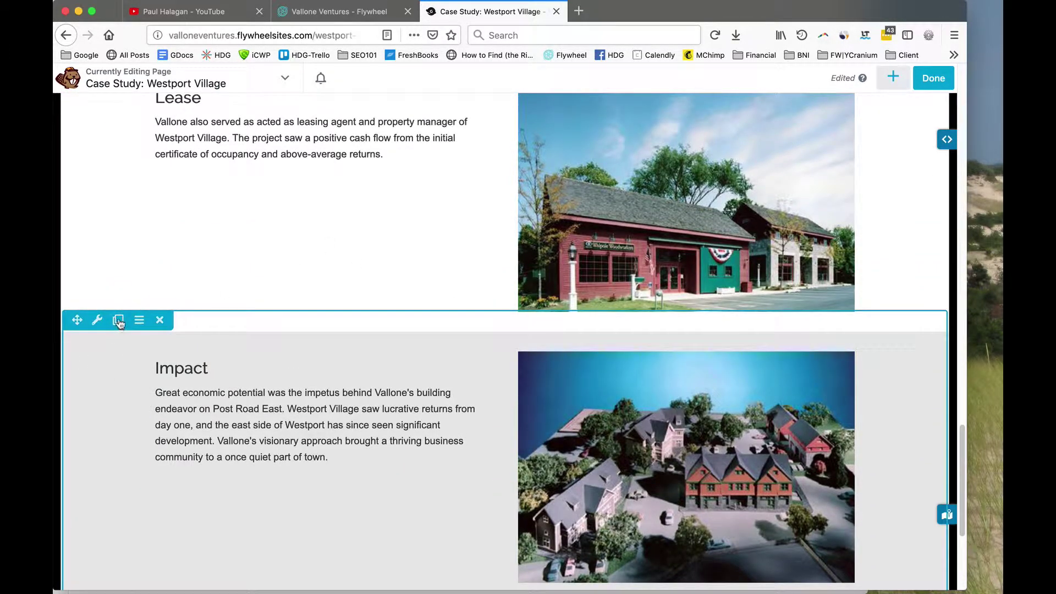
pyautogui.click(118, 320)
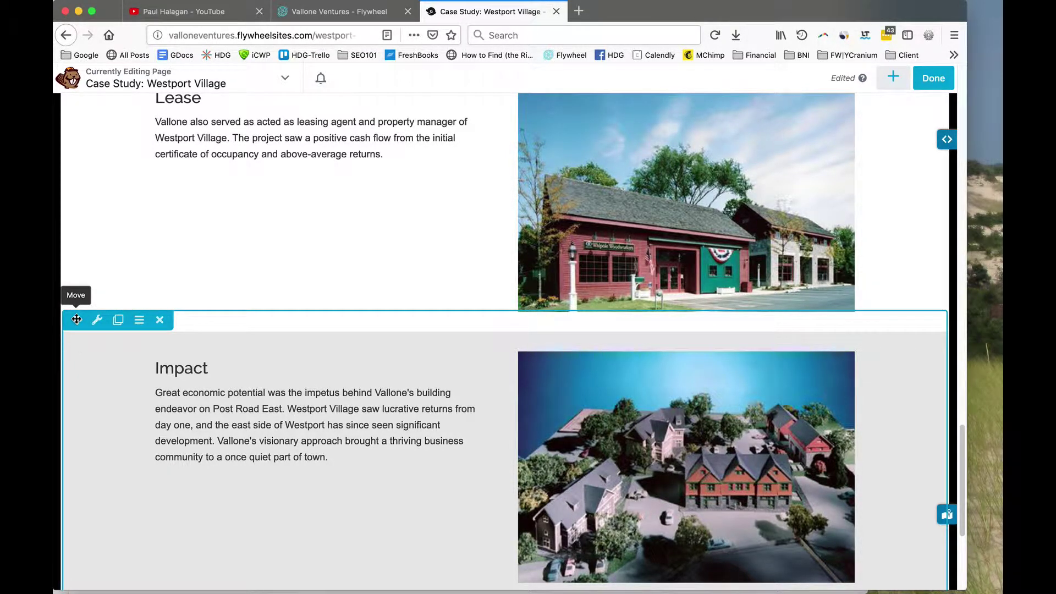
pyautogui.moveTo(77, 319); pyautogui.dragTo(97, 360)
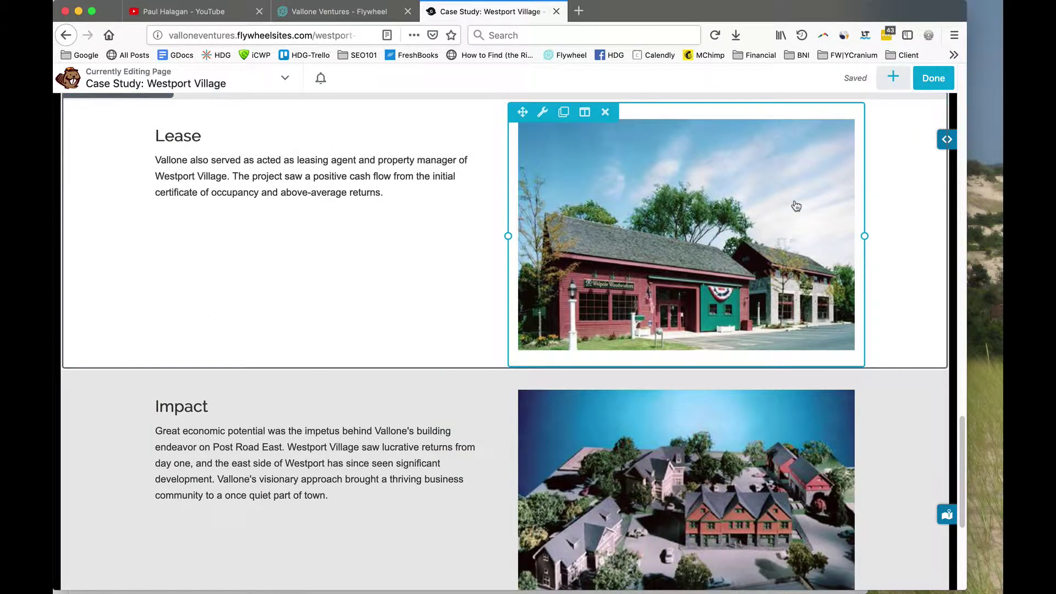
# - Leave the Westport Village case study's editing mode, discarding all unpublished changes
pyautogui.click(932, 75)
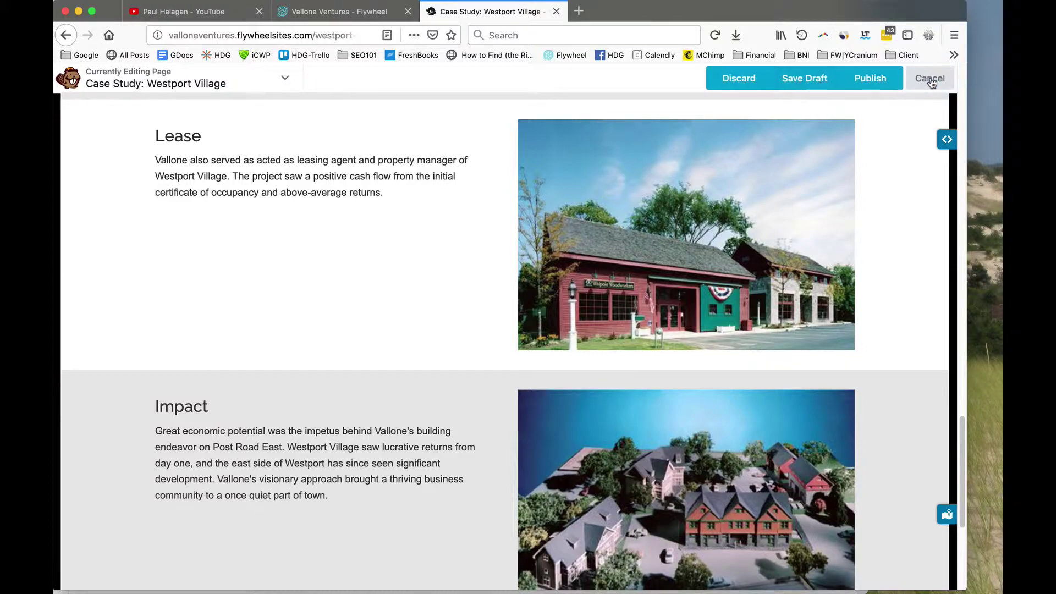
pyautogui.click(721, 80)
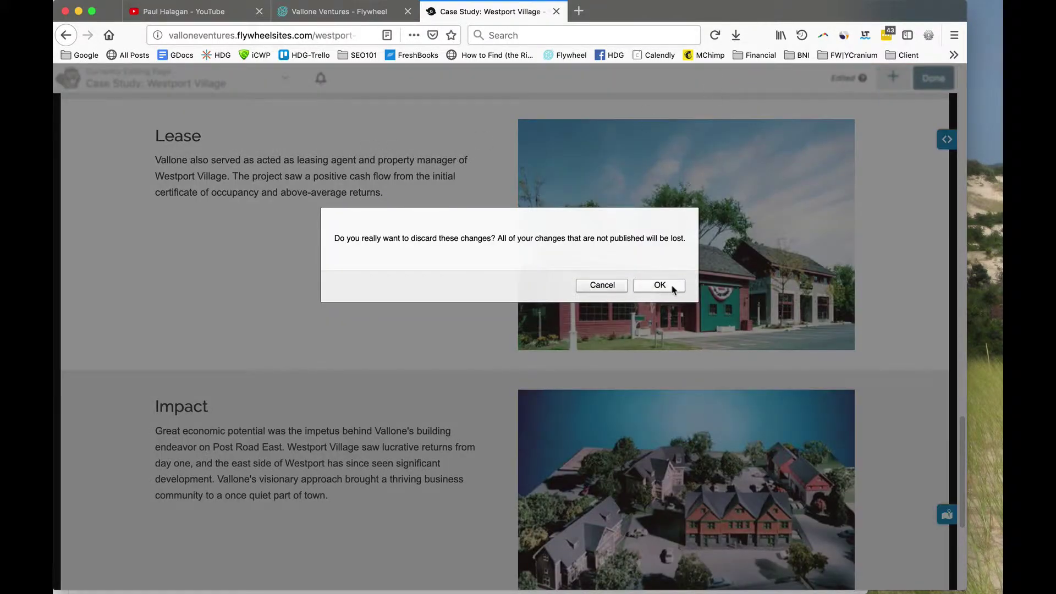
pyautogui.click(666, 287)
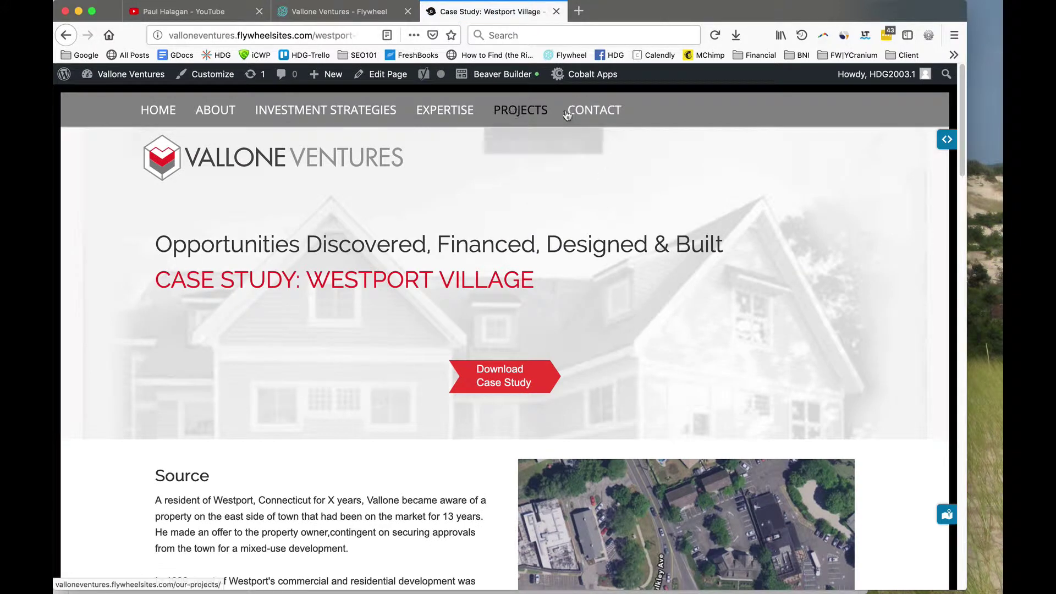
# - Go to the site's Contact page and highlight part of the company name and location text
pyautogui.moveTo(591, 110)
pyautogui.click(596, 148)
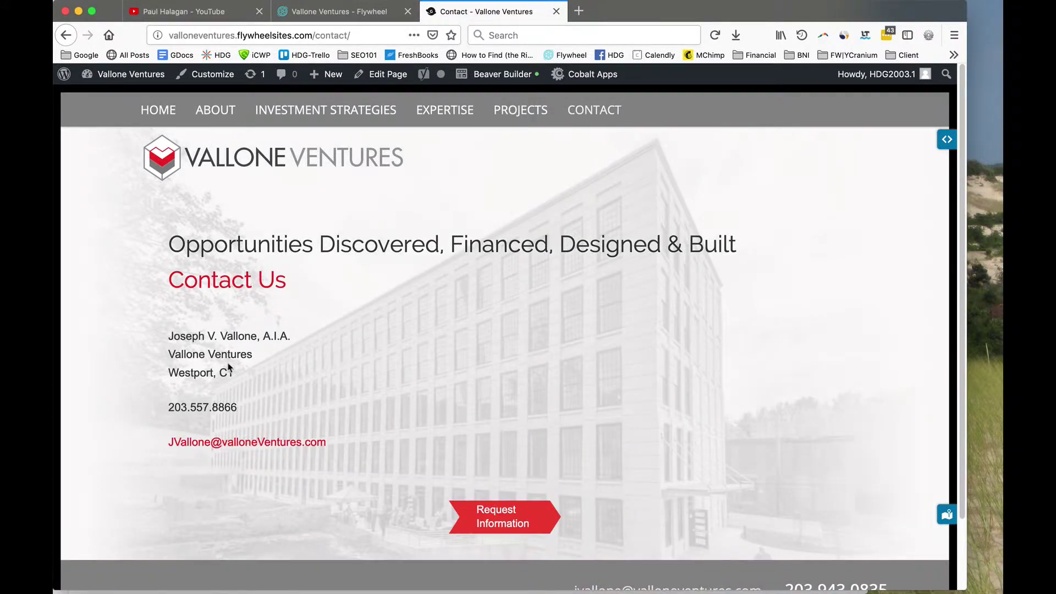
pyautogui.moveTo(228, 365); pyautogui.dragTo(199, 371)
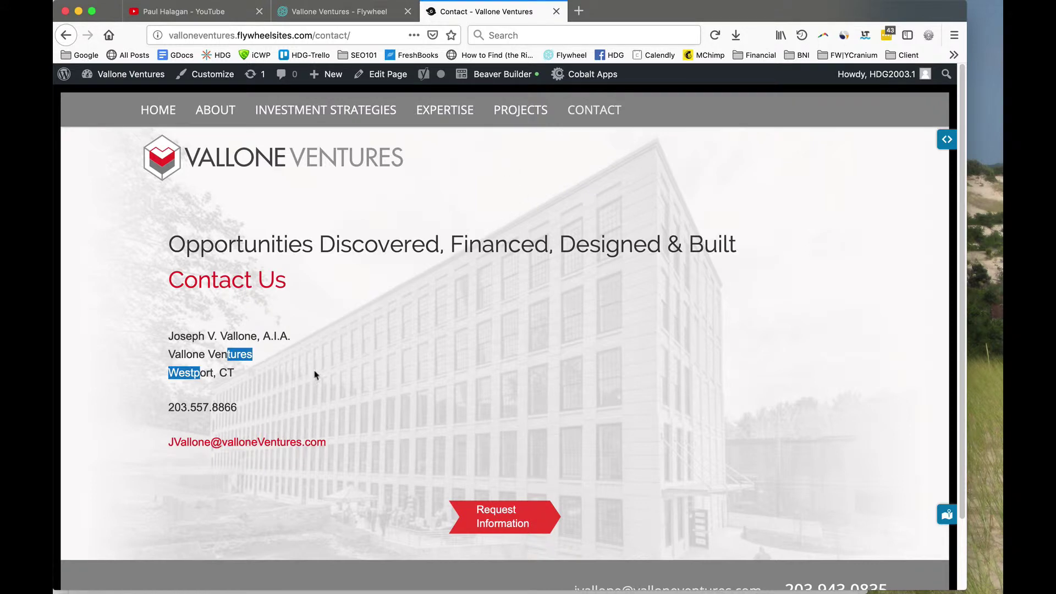